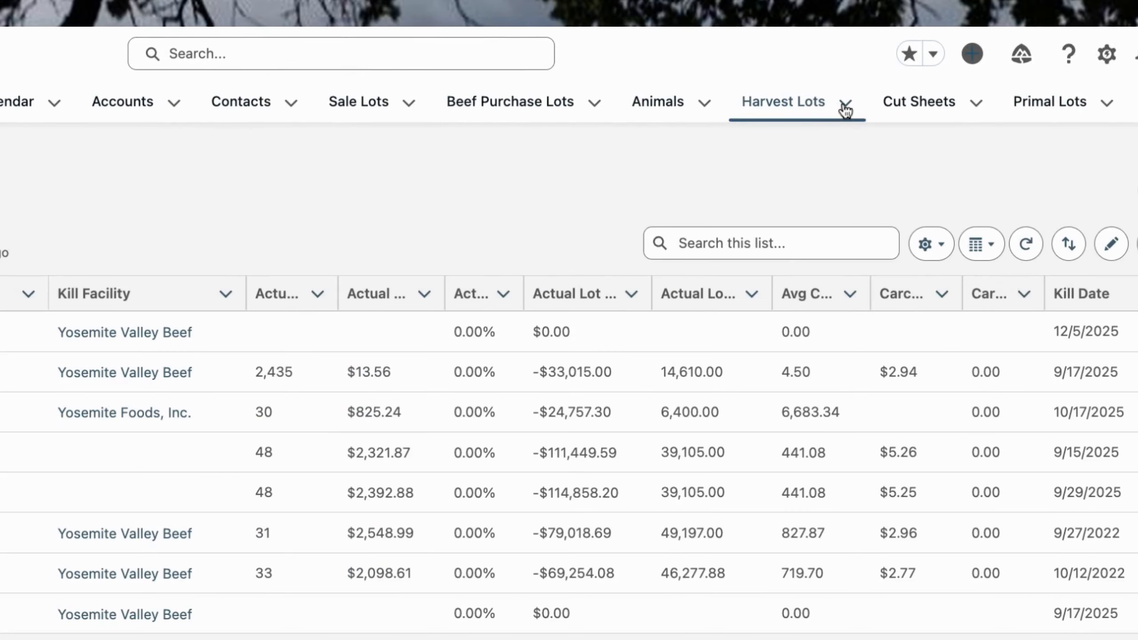
Start a new harvest lot record and name it HL-JVLC-12122025
left_click(845, 106)
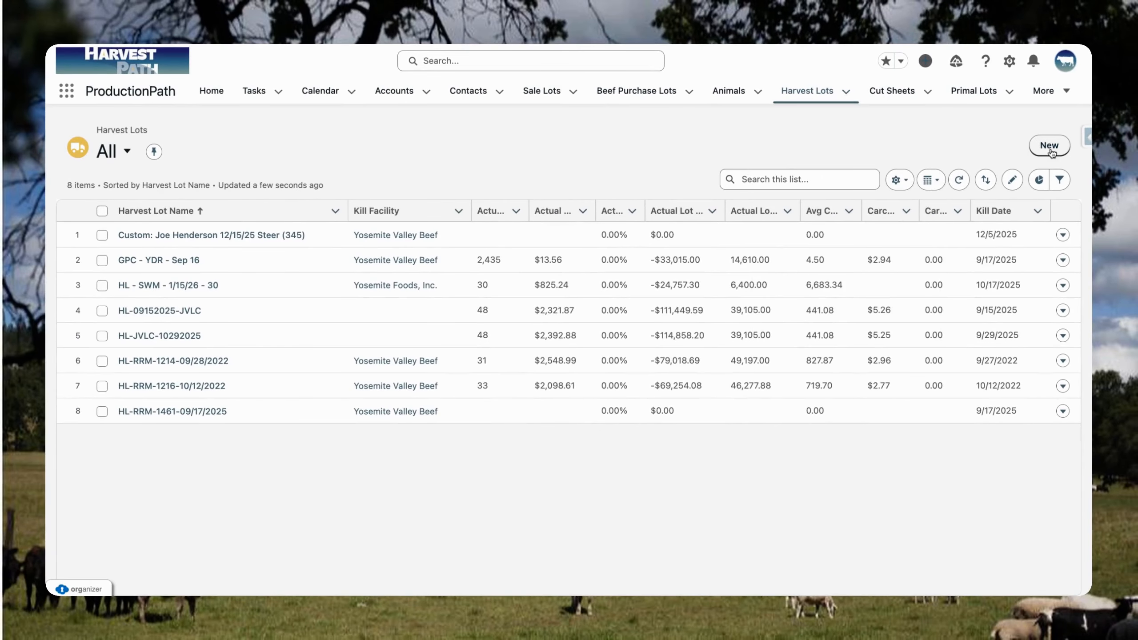
left_click(1055, 147)
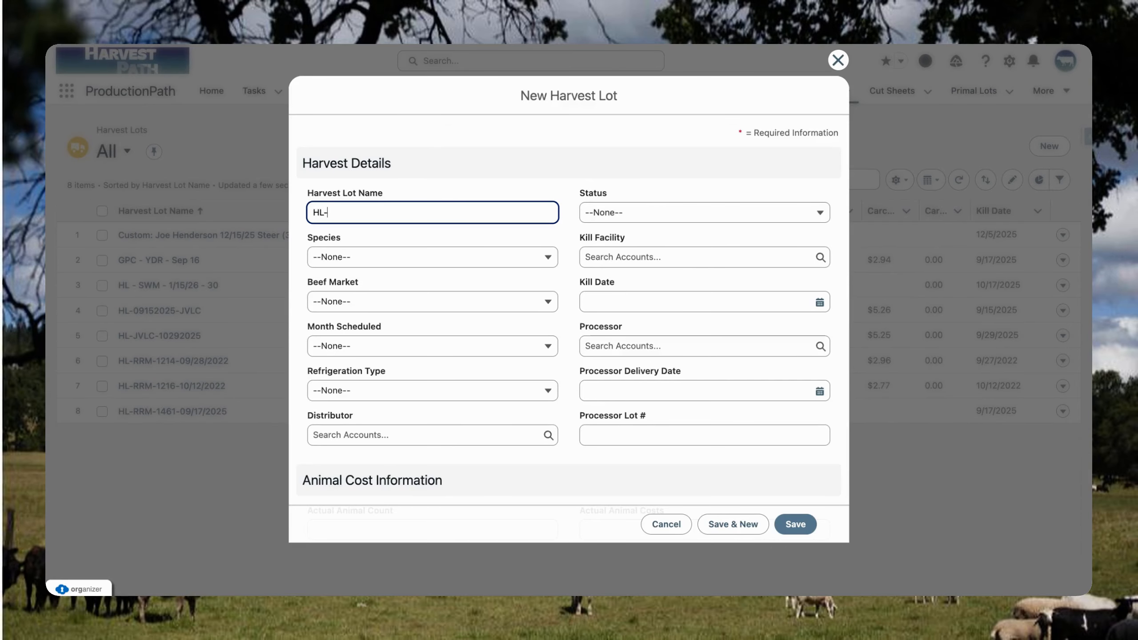
type("JVCL")
key("BackSpace")
key("BackSpace")
type("VLC-12122025")
key("Tab")
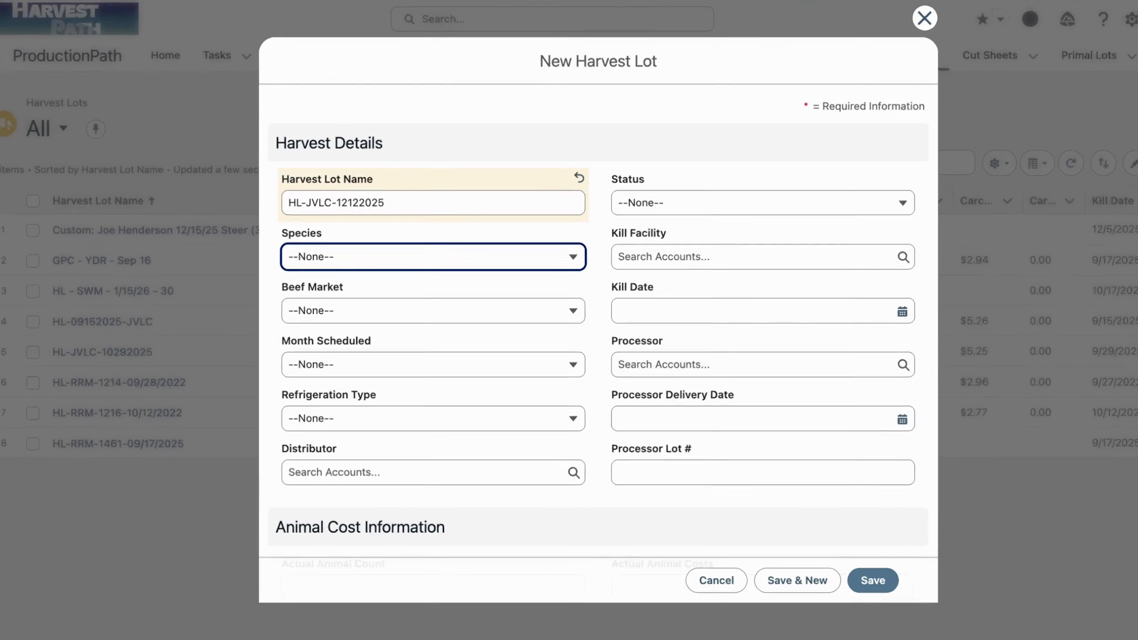
Set the harvest lot's species to Cattle and its beef market to Wholesale
left_click(441, 264)
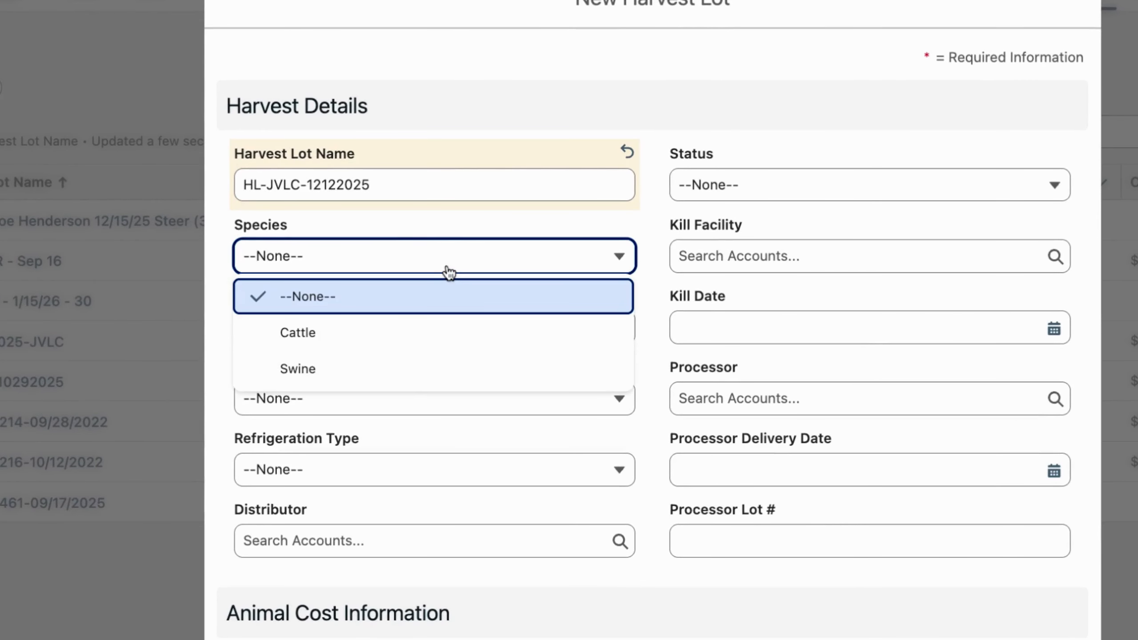
left_click(405, 342)
left_click(408, 323)
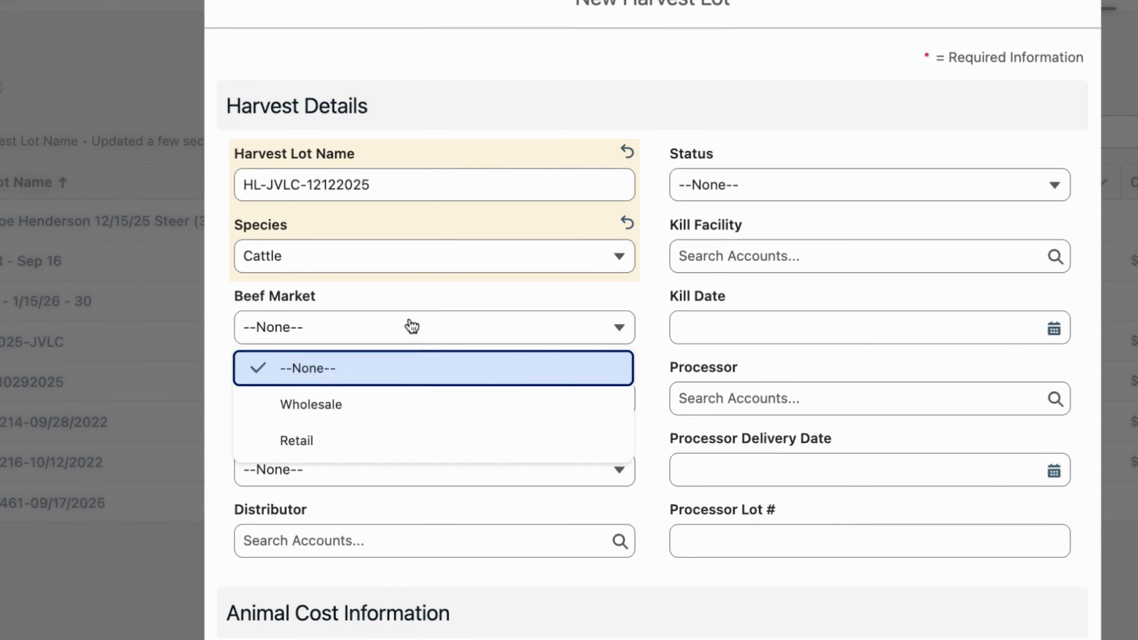
left_click(396, 398)
Schedule the harvest lot for December and set its refrigeration type to Frozen
left_click(398, 401)
scroll(396, 493, "down", 5)
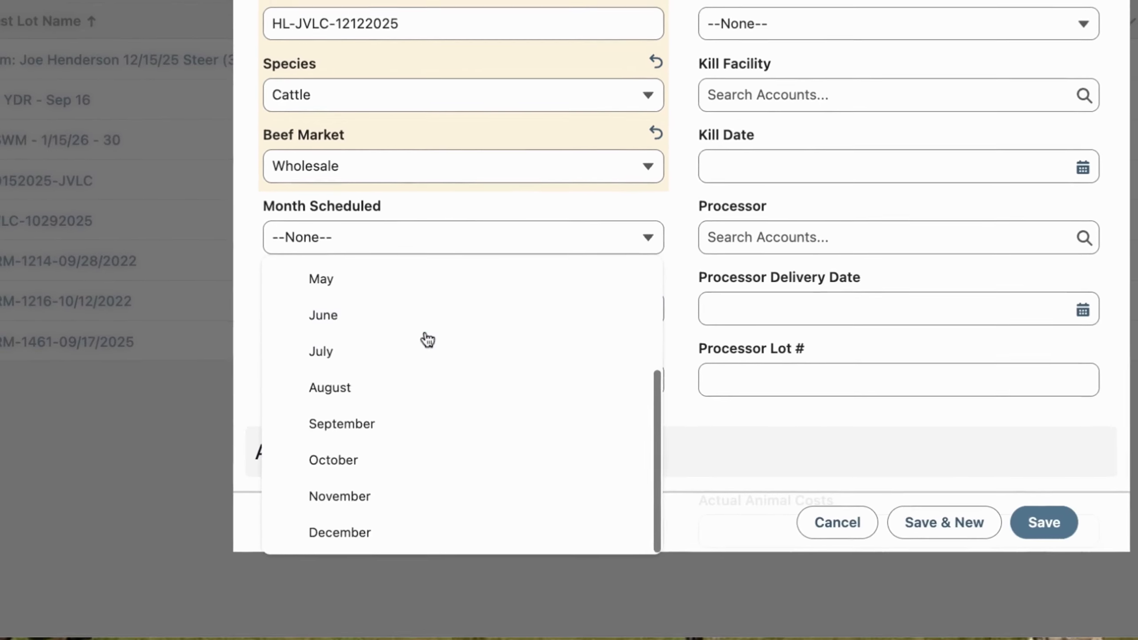
left_click(401, 521)
left_click(416, 304)
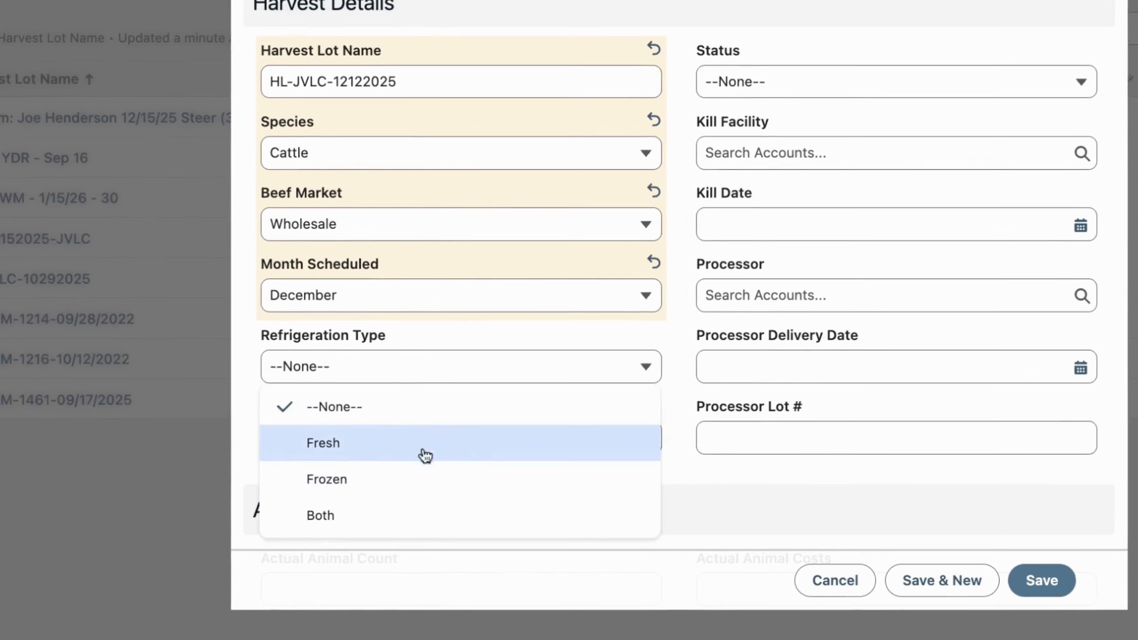
left_click(437, 410)
Assign Creamco Meats LLC as the distributor and set the lot's status to In Progress
left_click(442, 374)
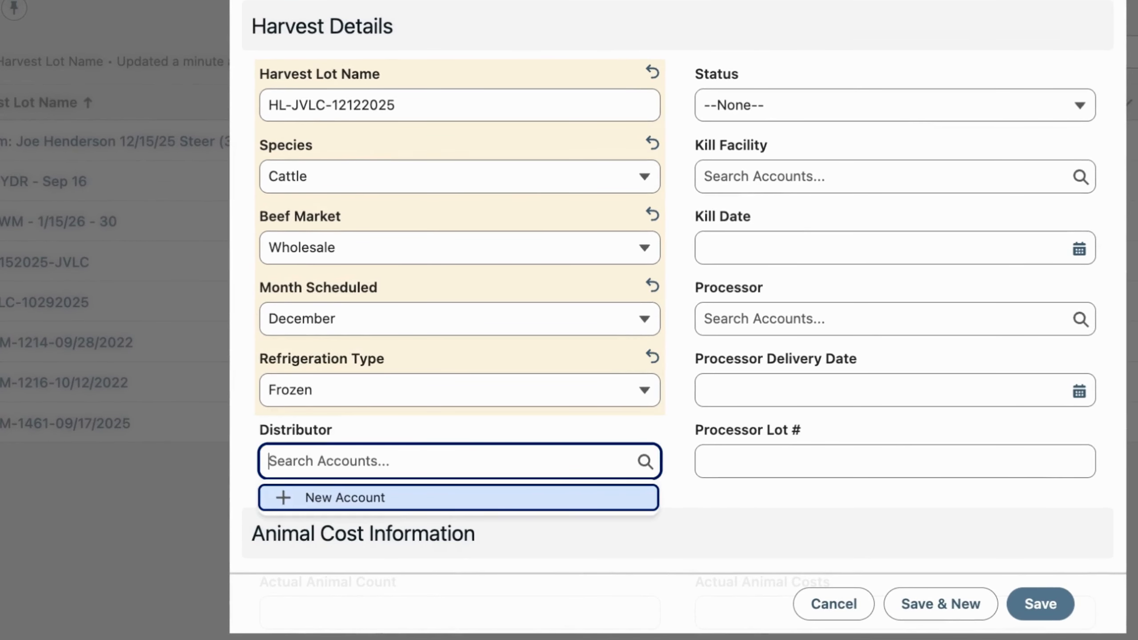
type("cream")
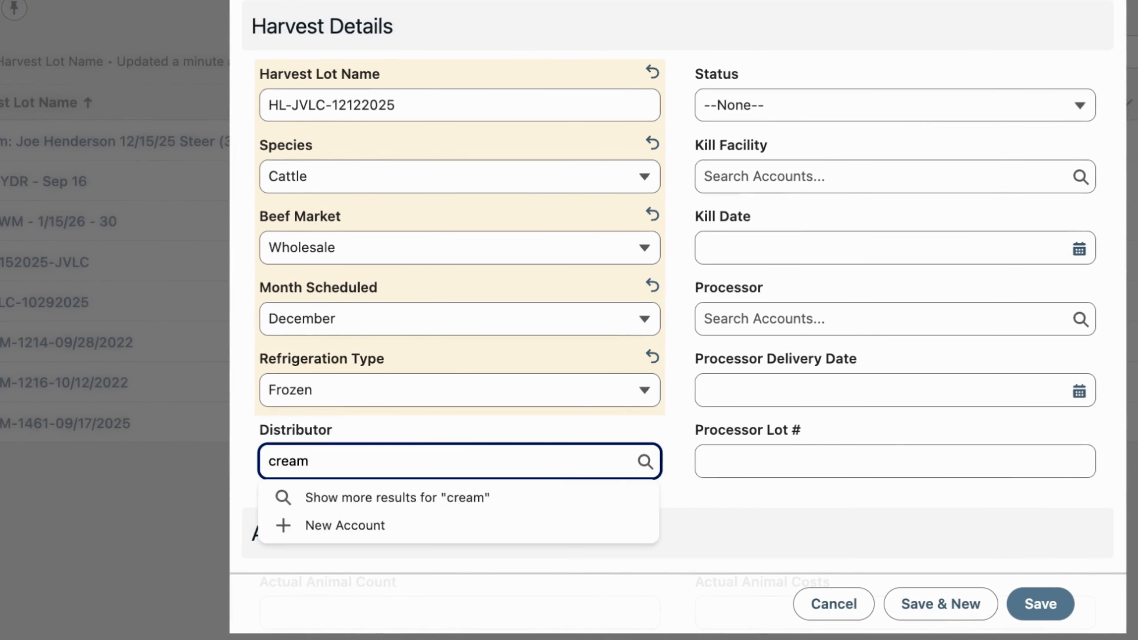
left_click(457, 560)
left_click(881, 105)
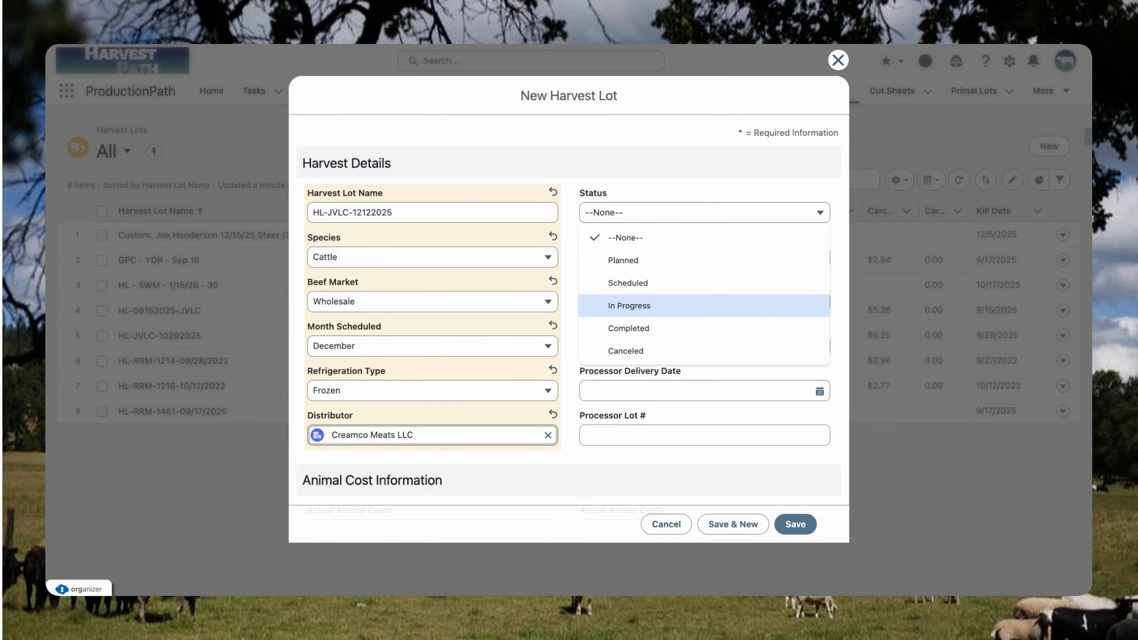
left_click(663, 305)
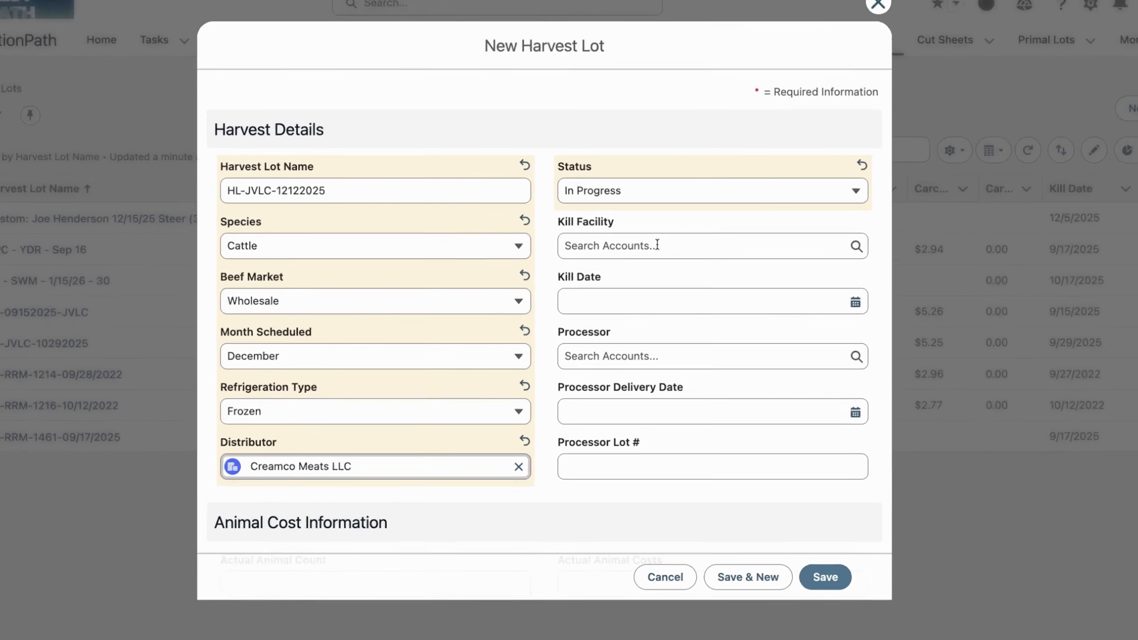
Assign Yosemite Valley Beef as the kill facility and set the kill date to 12/10/2025
left_click(660, 257)
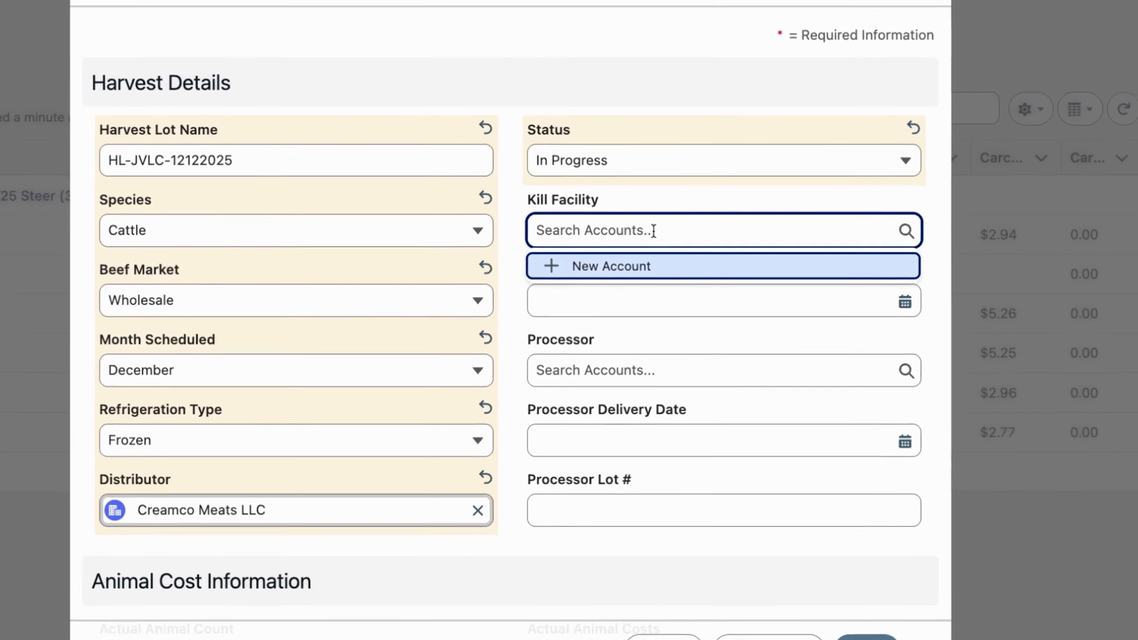
type("yose")
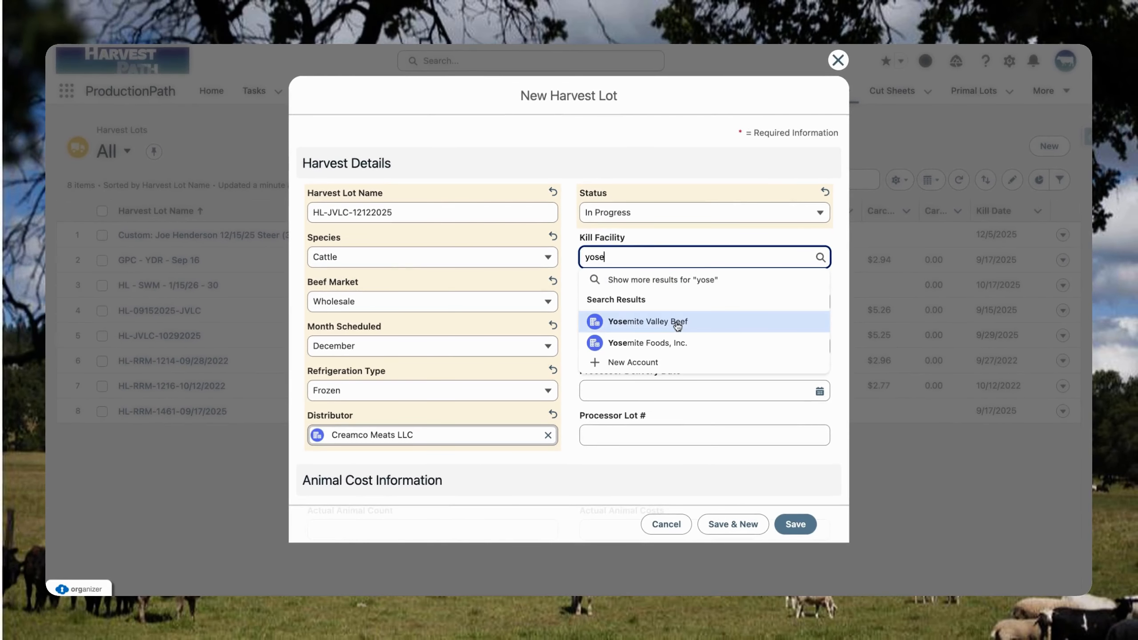
left_click(677, 321)
left_click(649, 301)
left_click(736, 402)
Assign Yosemite Valley Beef as the processor and set the processor delivery date to 12/11/2025
left_click(680, 348)
type("yosem")
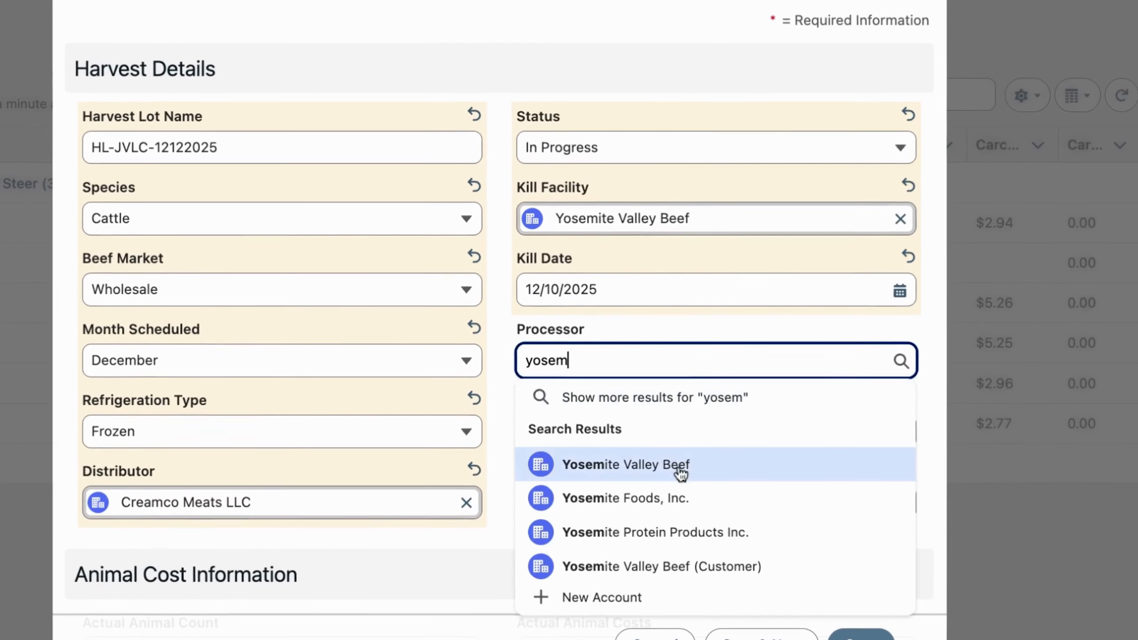
left_click(679, 470)
left_click(663, 434)
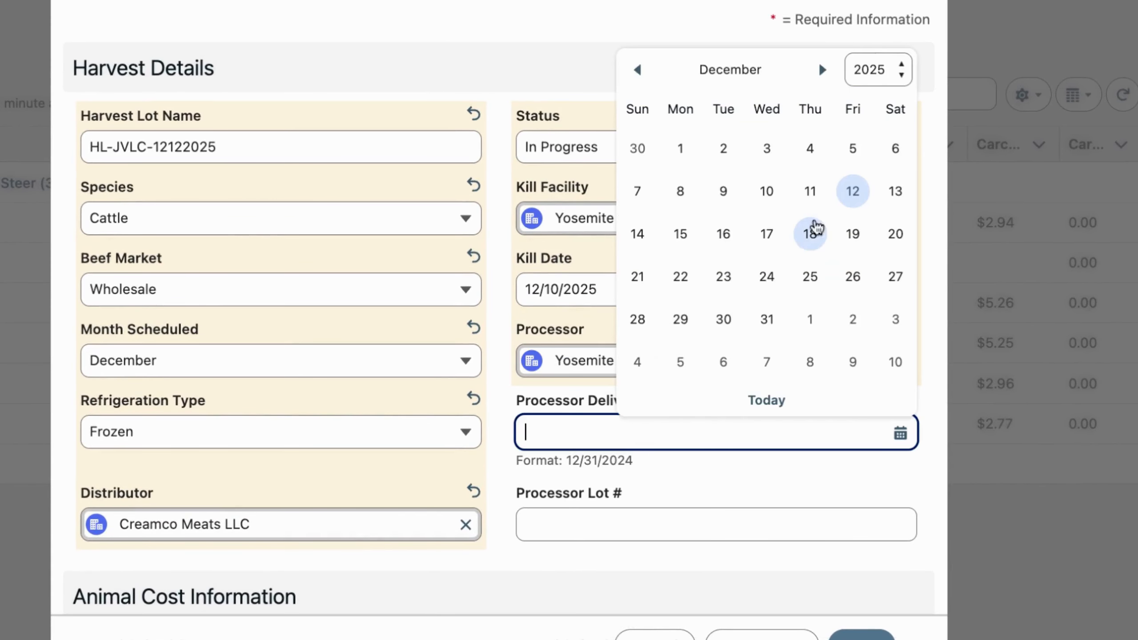
left_click(809, 192)
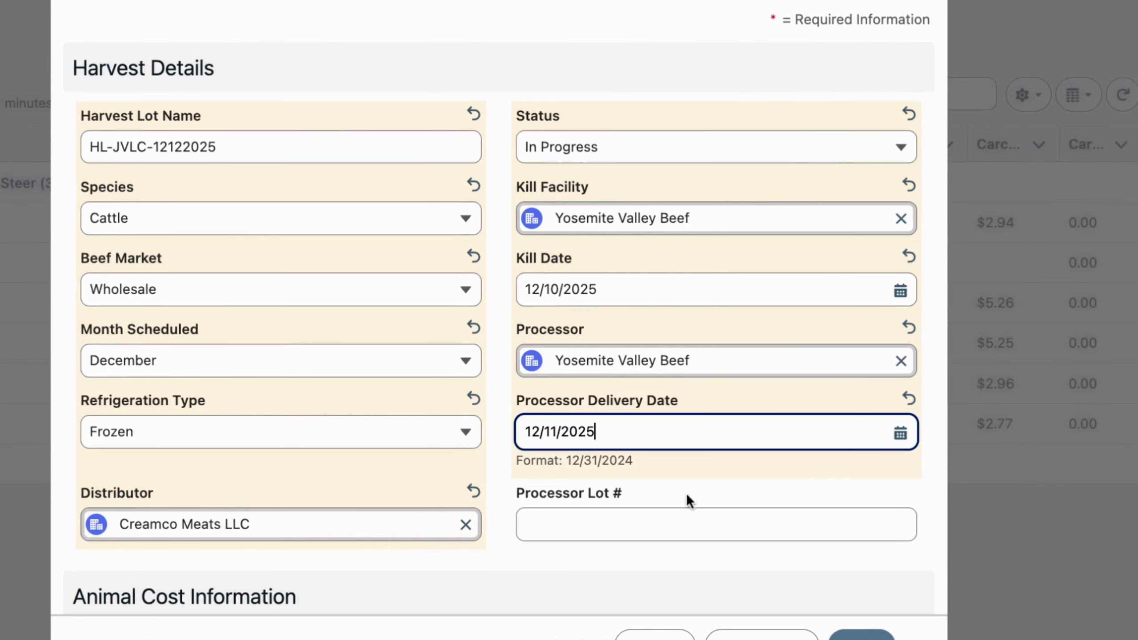
Enter 121225 as the processor lot number, leave the cost, carcass and revenue fields empty, and save the harvest lot
left_click(666, 519)
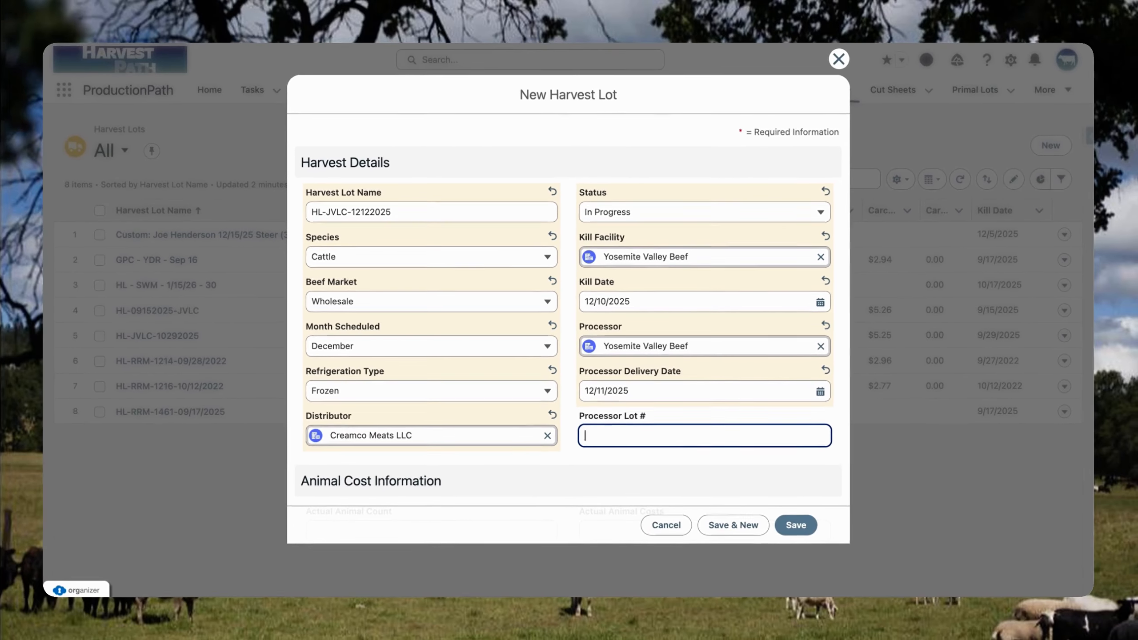
type("1212")
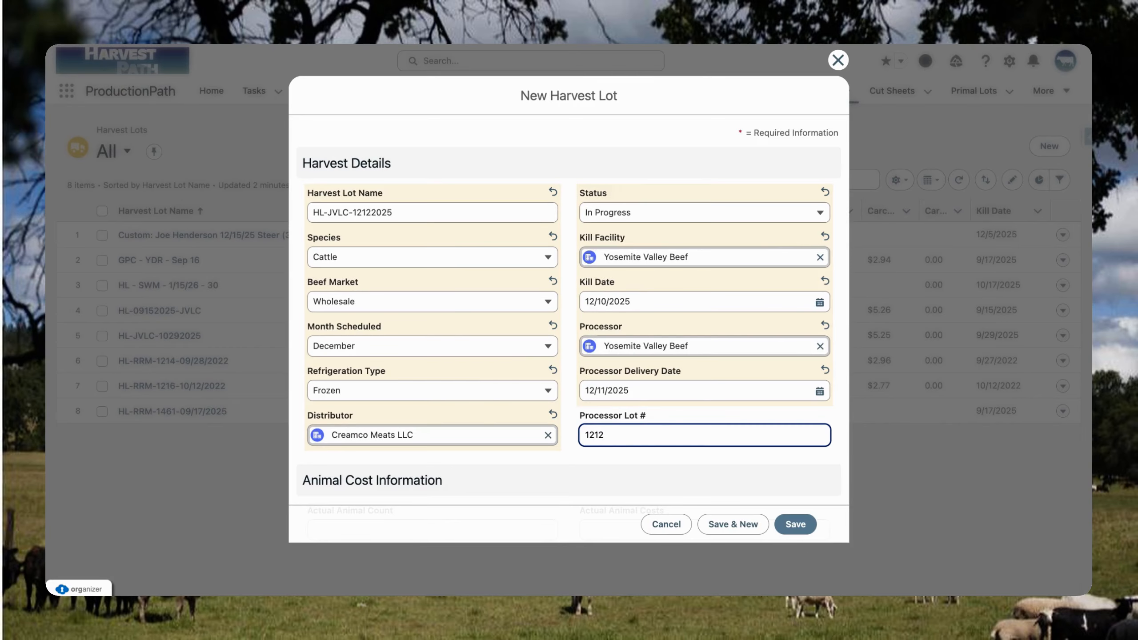
type("25")
scroll(735, 388, "down", 8)
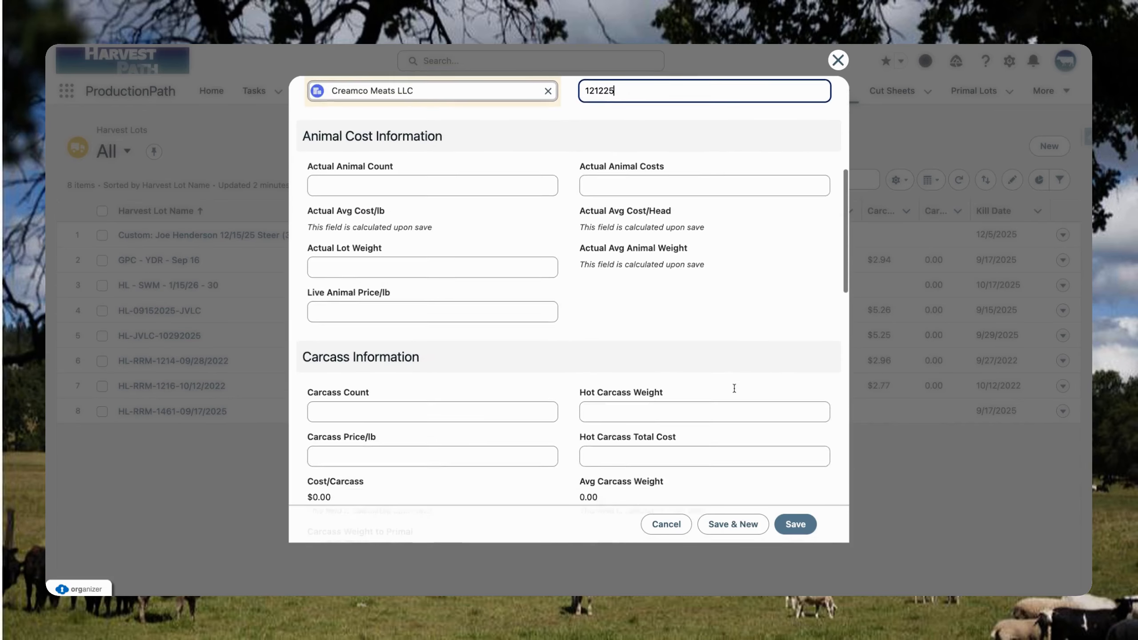
scroll(734, 388, "down", 5)
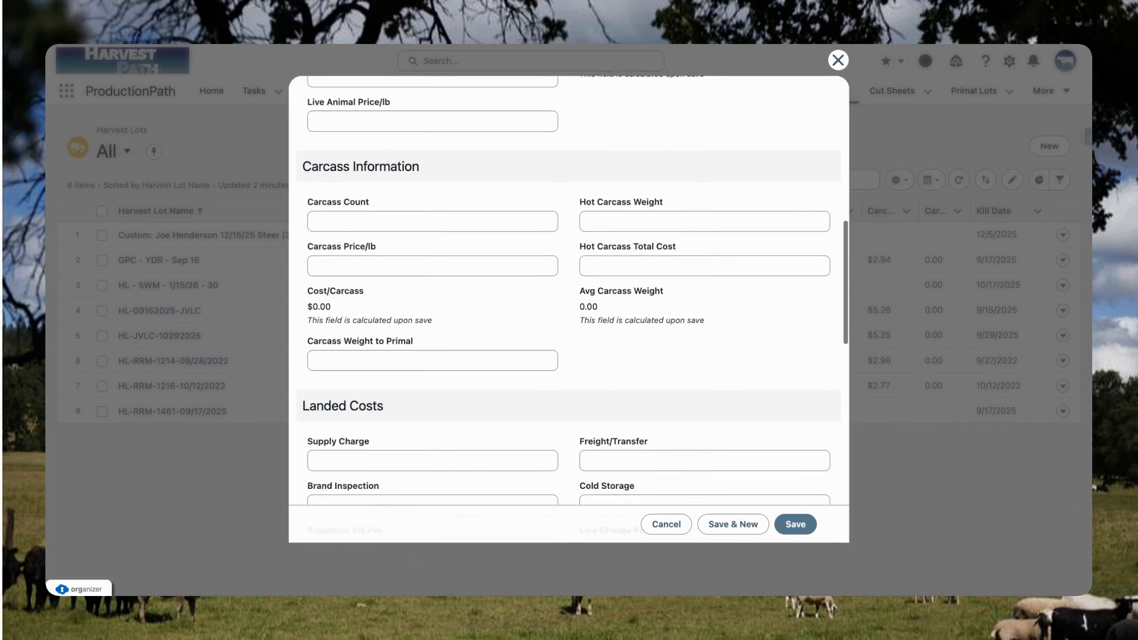
scroll(690, 388, "down", 5)
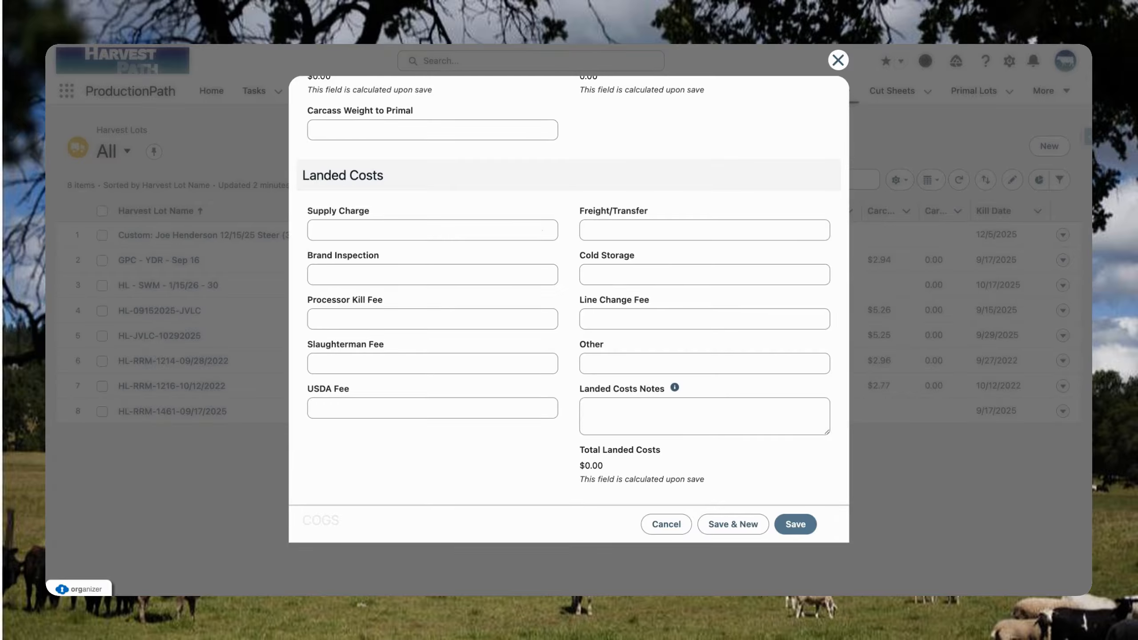
scroll(543, 230, "down", 8)
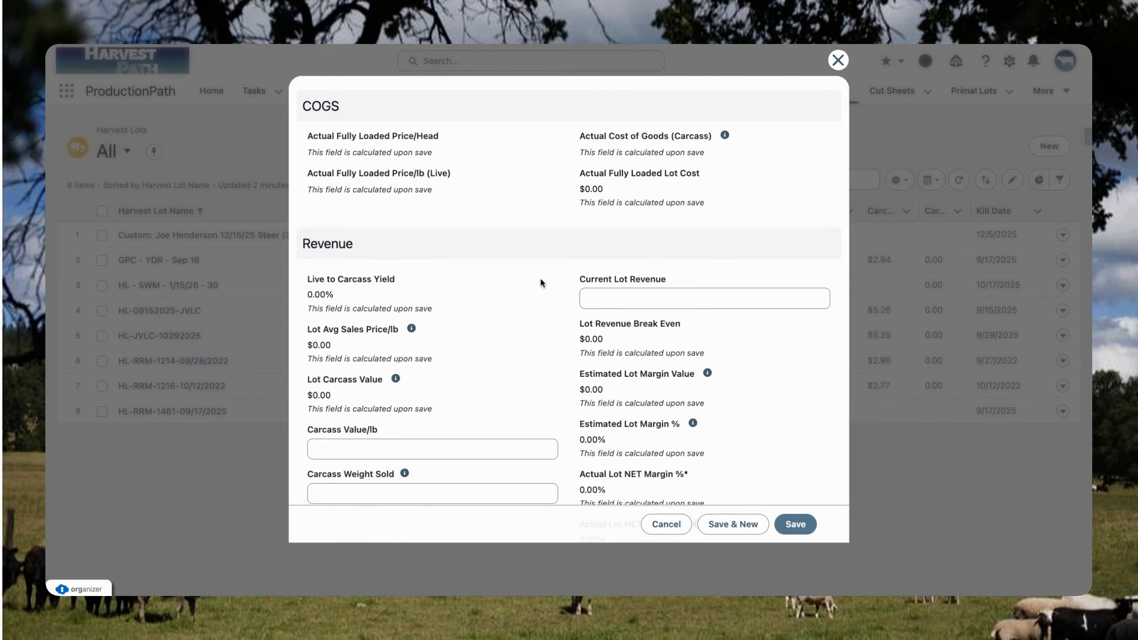
scroll(568, 296, "down", 3)
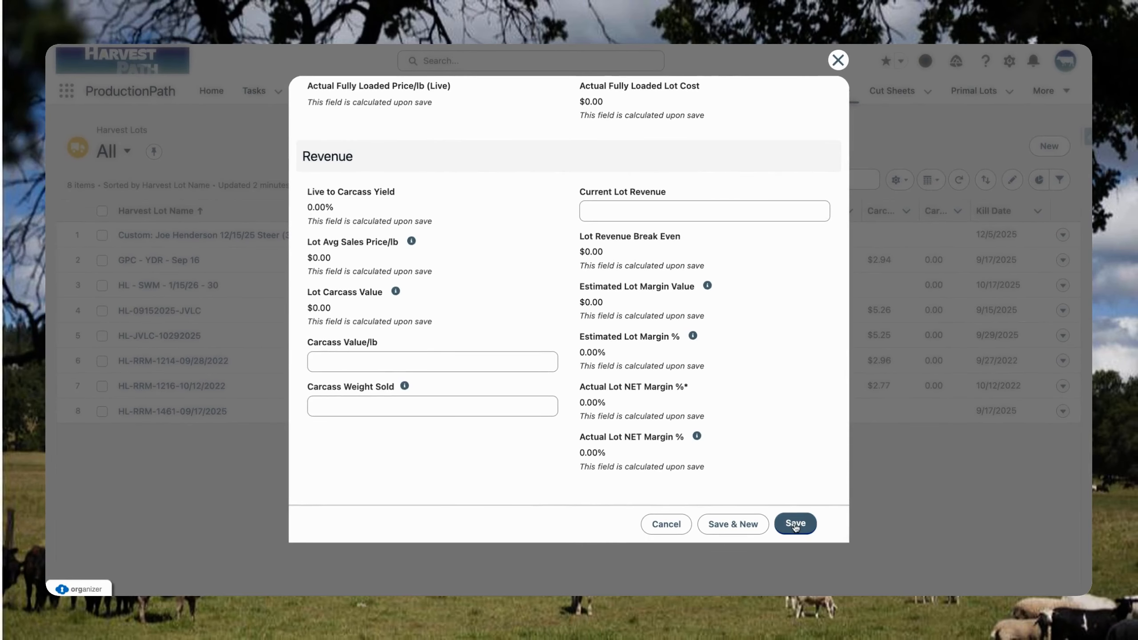
left_click(795, 525)
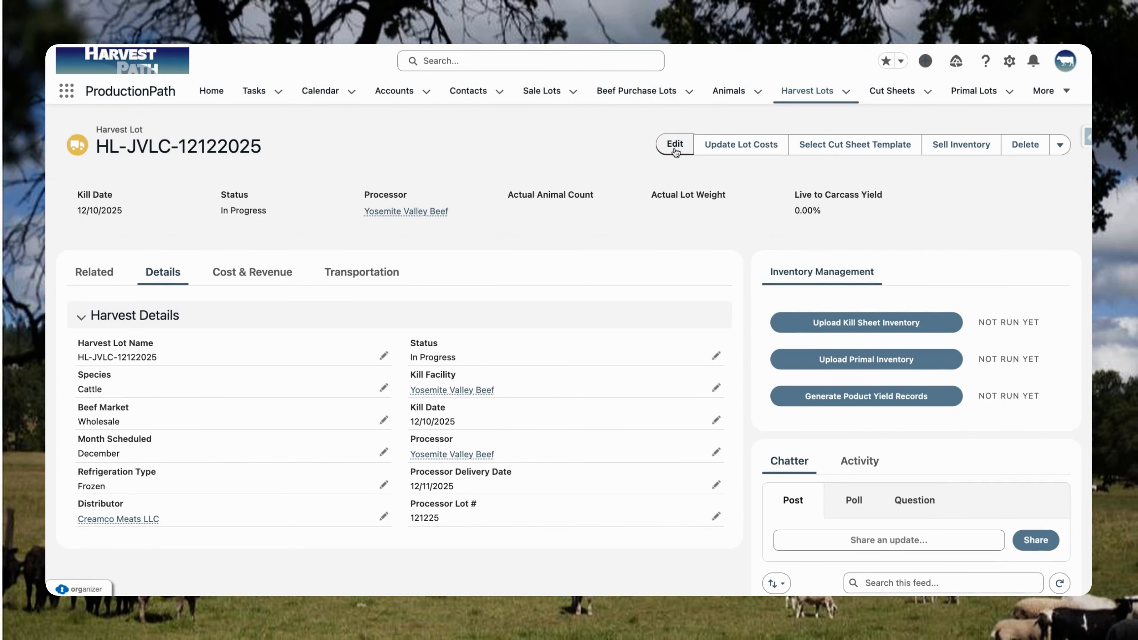
Examine the saved harvest lot's related lists and its cost, carcass, COGS and revenue sections
left_click(675, 145)
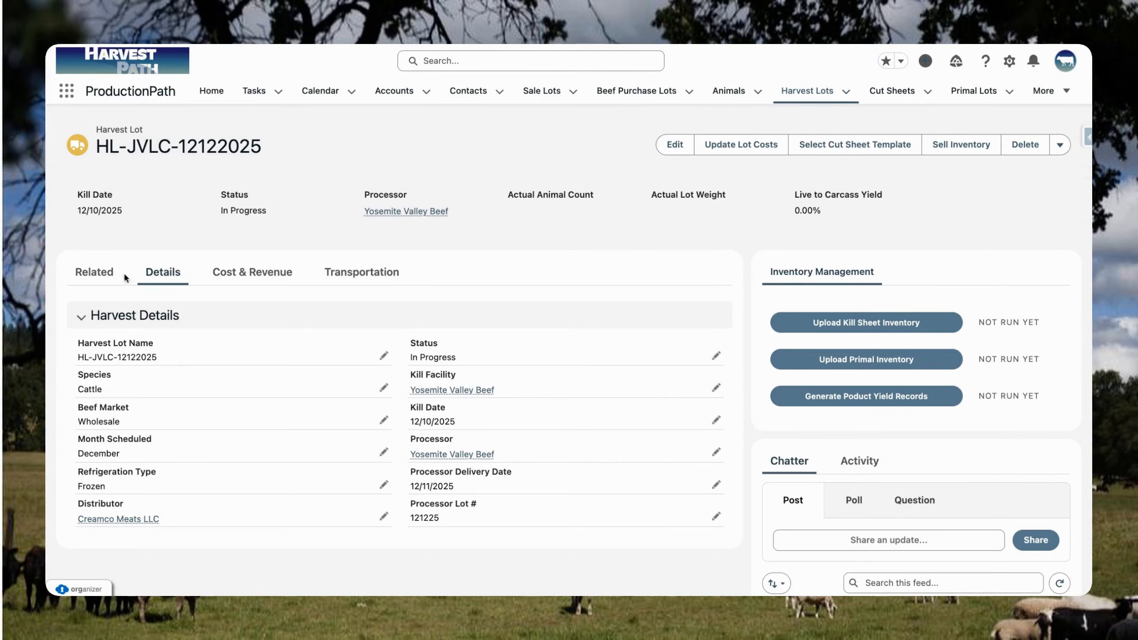
left_click(95, 271)
scroll(368, 517, "down", 3)
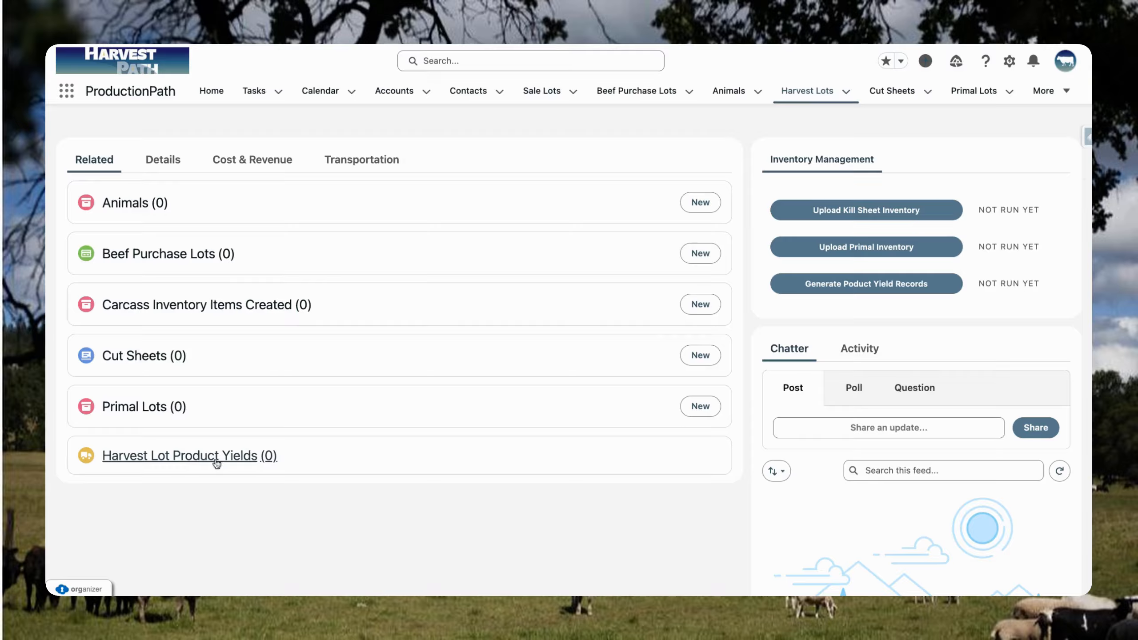
scroll(201, 530, "up", 3)
left_click(265, 272)
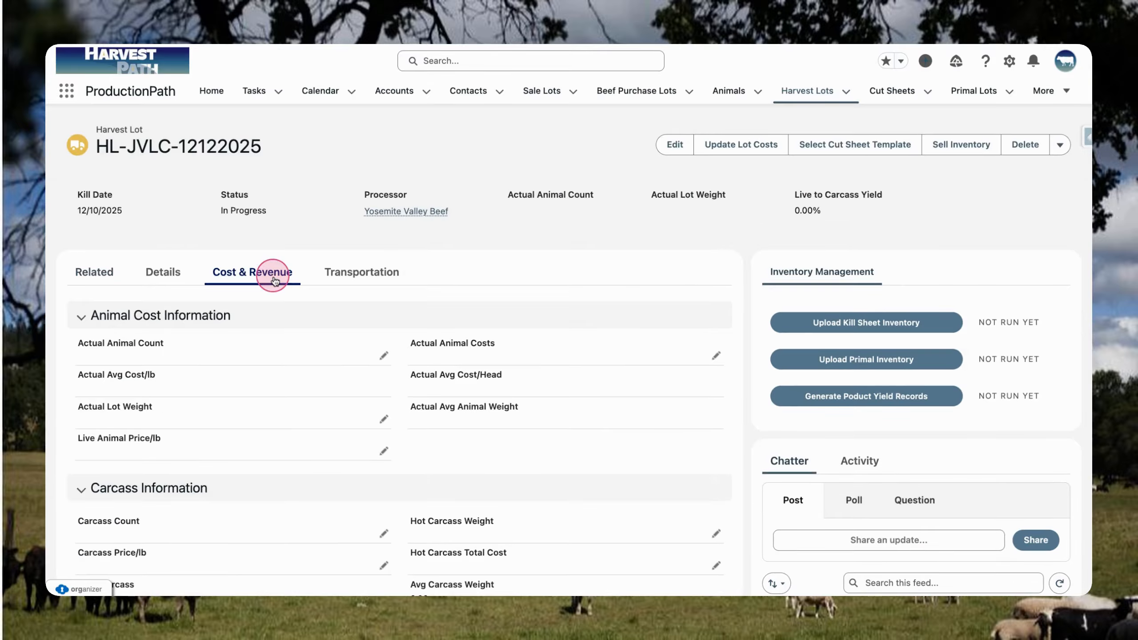
scroll(398, 348, "down", 5)
scroll(398, 348, "down", 2)
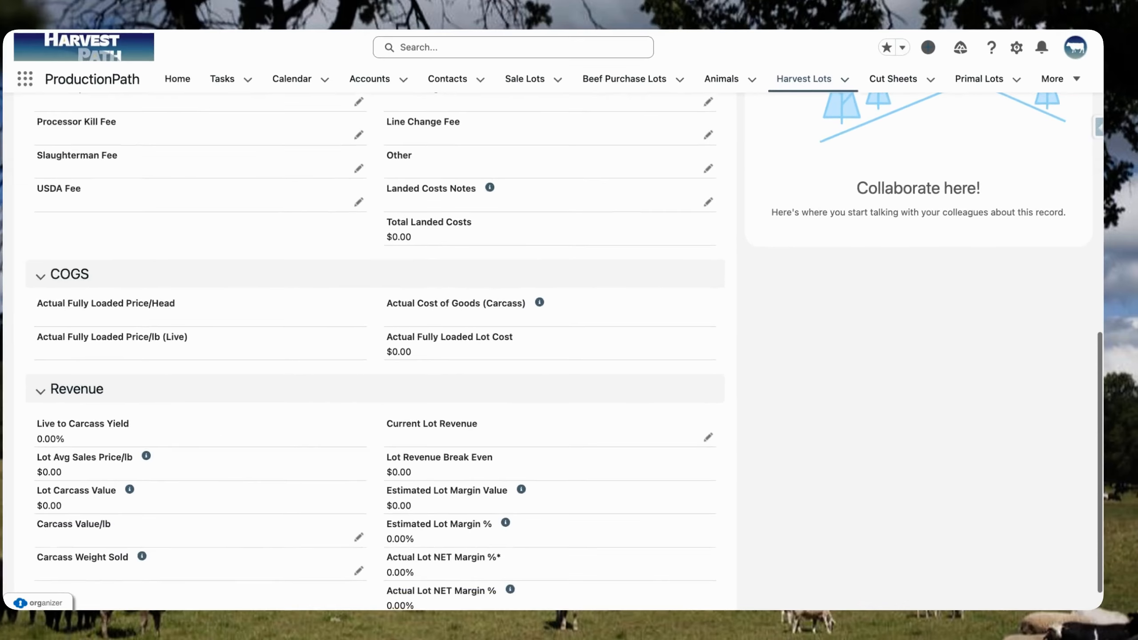
scroll(569, 359, "up", 7)
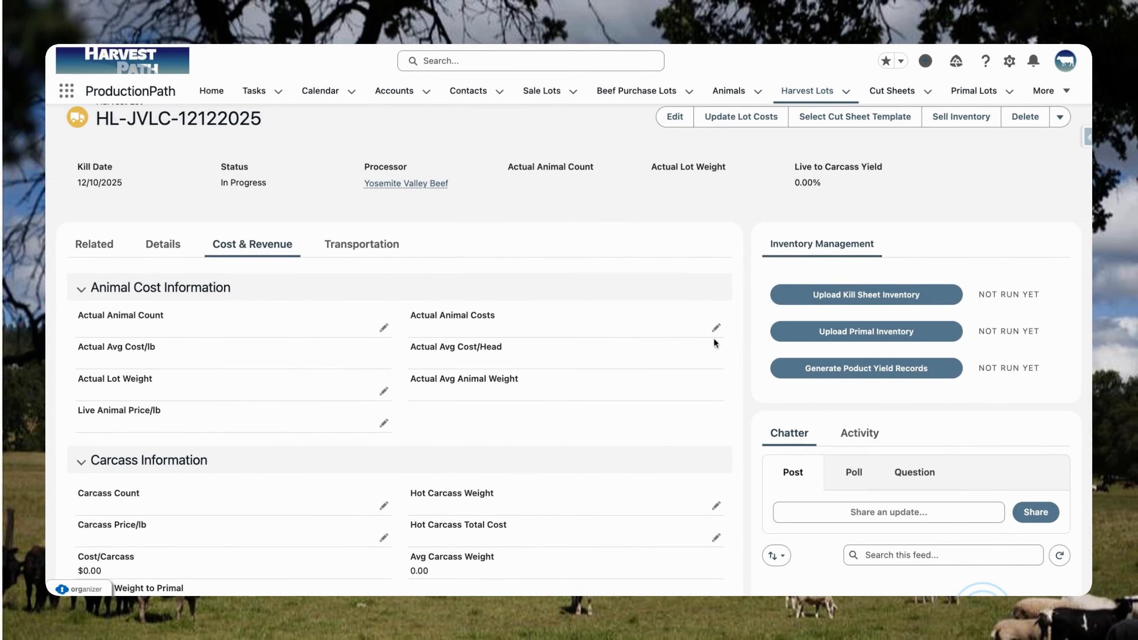
scroll(853, 309, "up", 1)
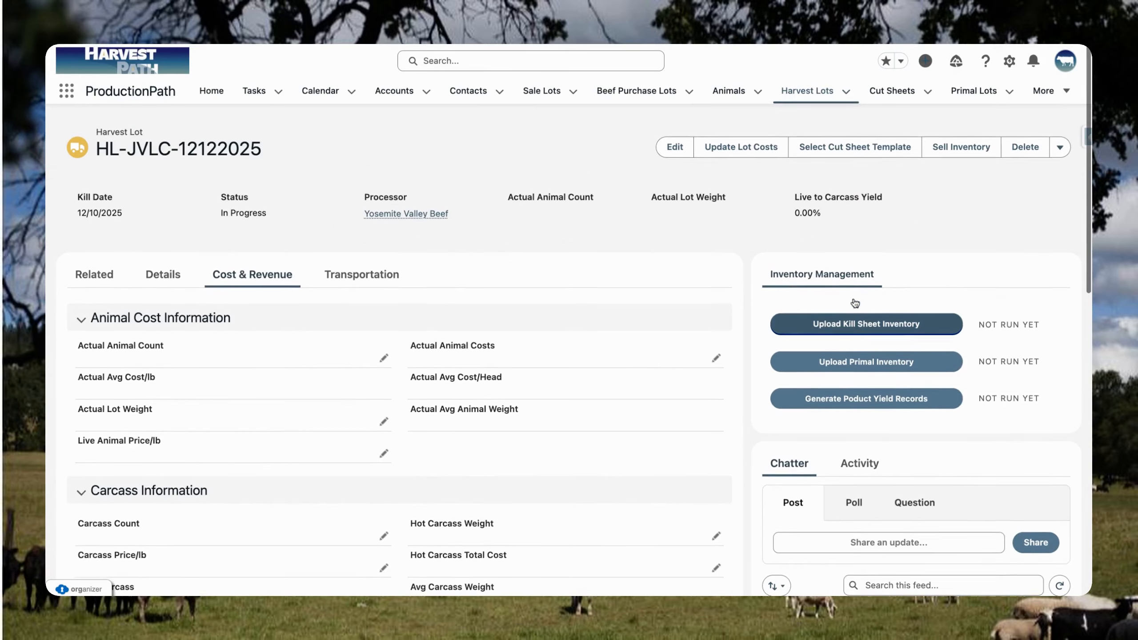
Upload the kill sheet file for the harvest lot and check the imported carcass rows
left_click(846, 322)
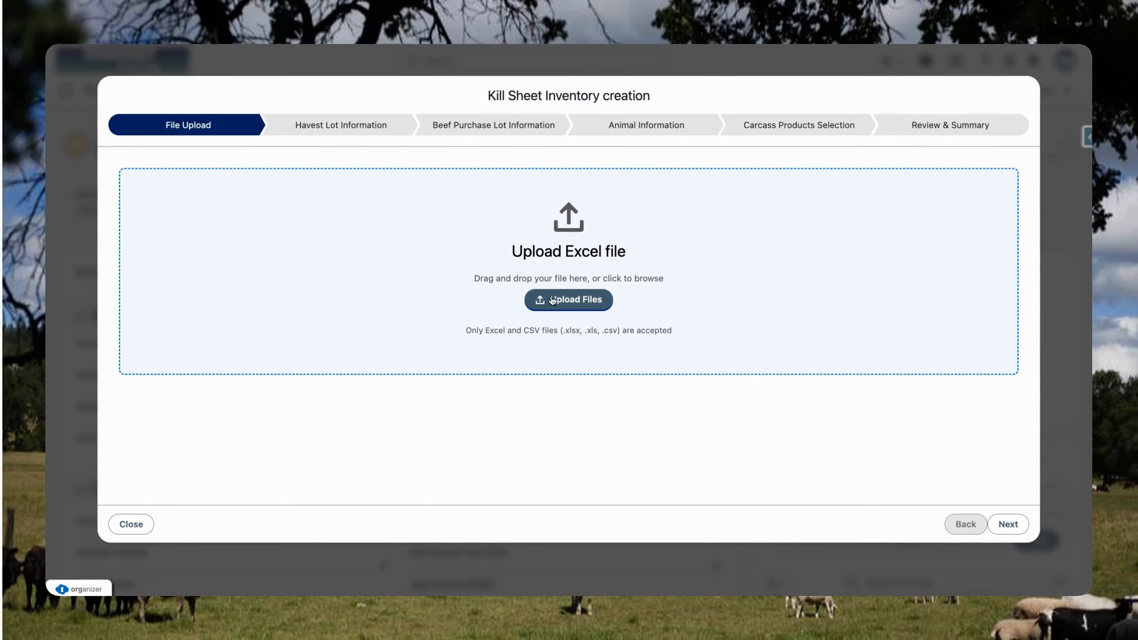
left_click(574, 305)
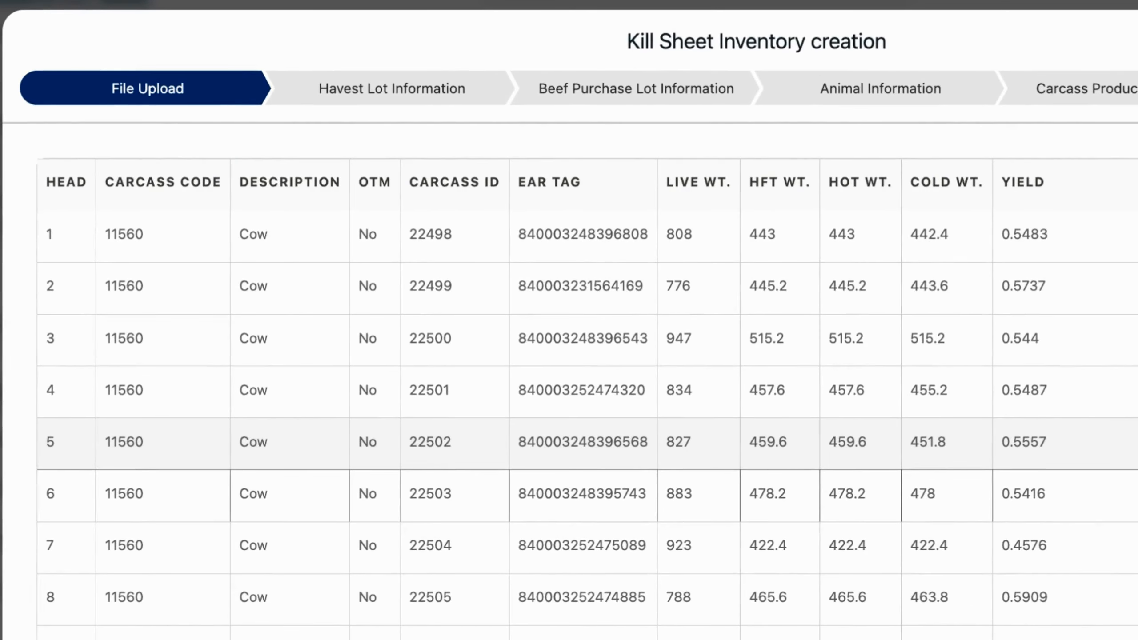
scroll(208, 265, "down", 2)
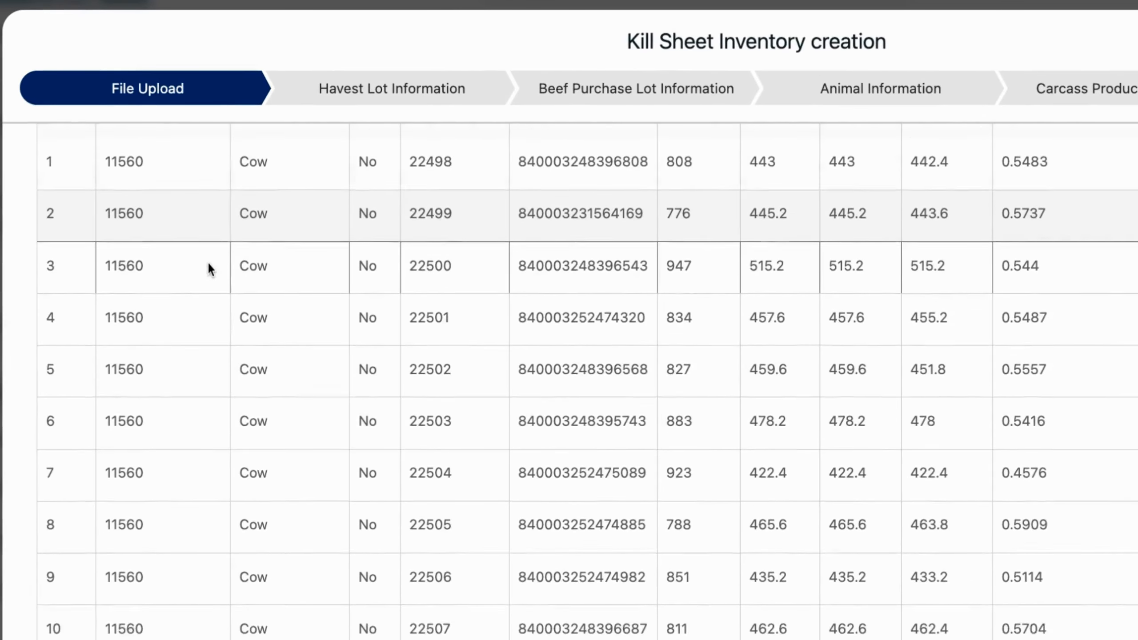
scroll(208, 265, "up", 2)
Set the harvest date to Dec 11, 2025 in the kill sheet's harvest lot information
left_click(294, 204)
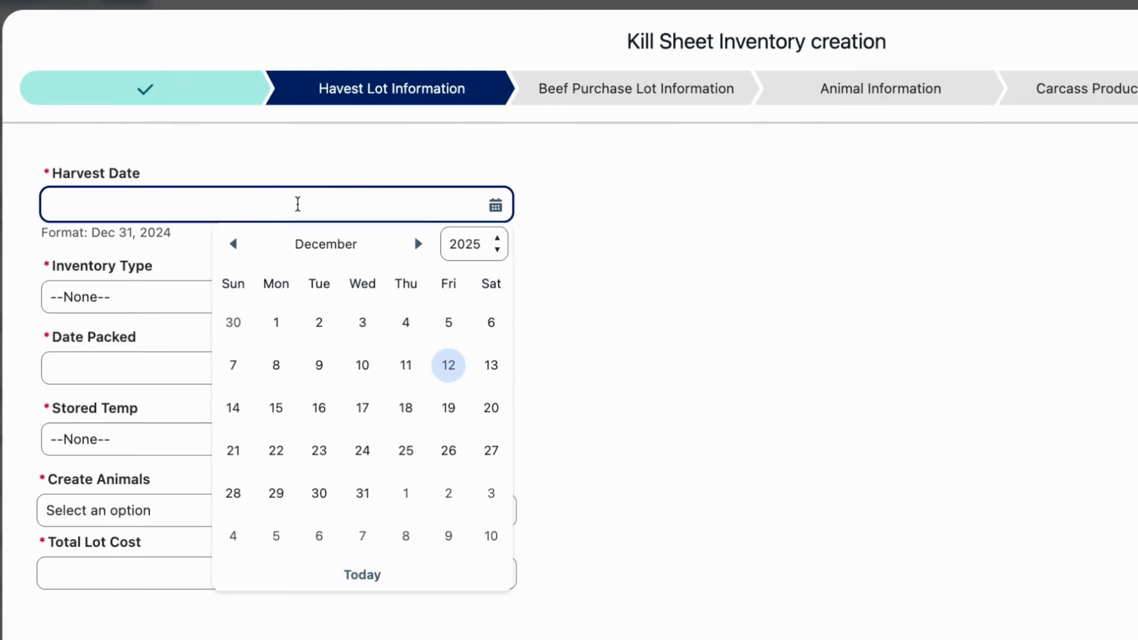
left_click(401, 363)
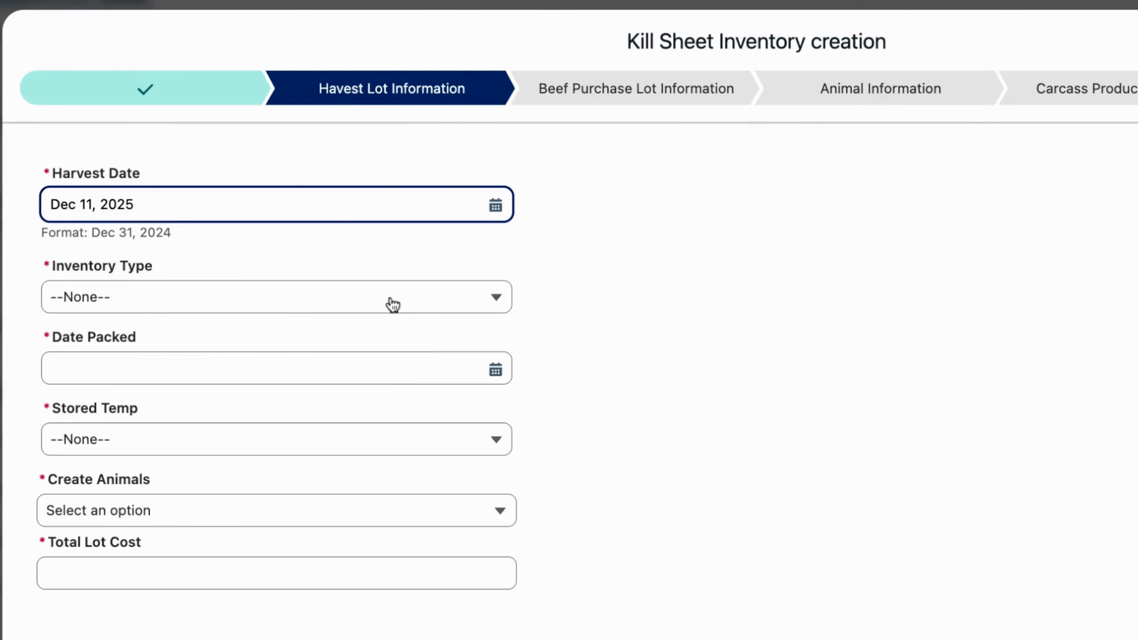
Set the inventory type to Wholesale, the date packed to Dec 11, 2025, and the stored temp to Frozen
left_click(347, 179)
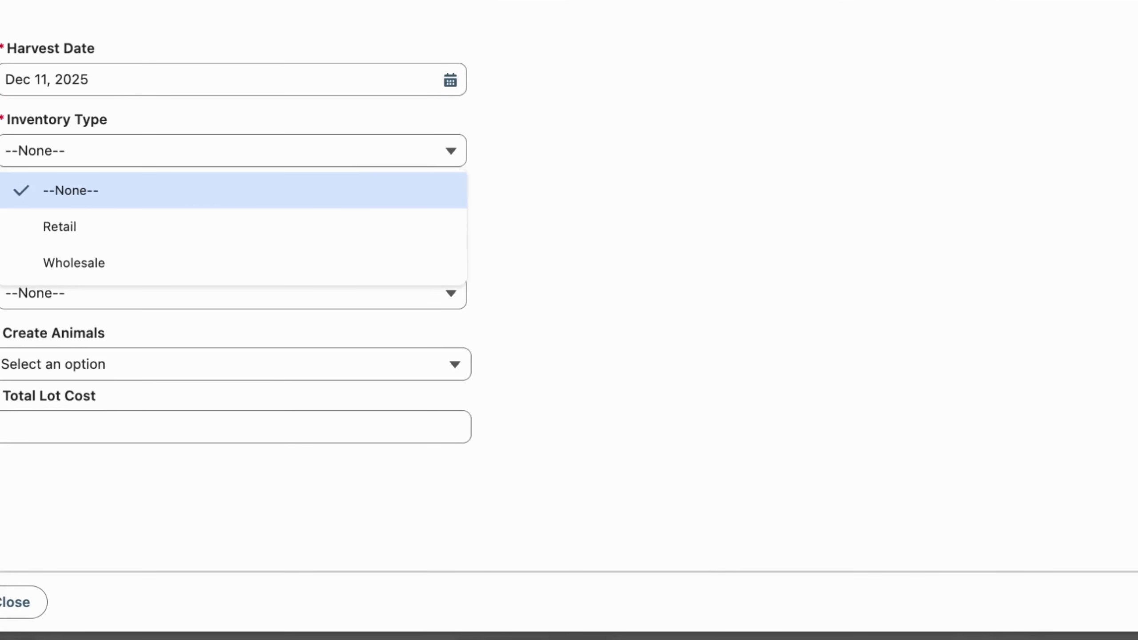
left_click(334, 261)
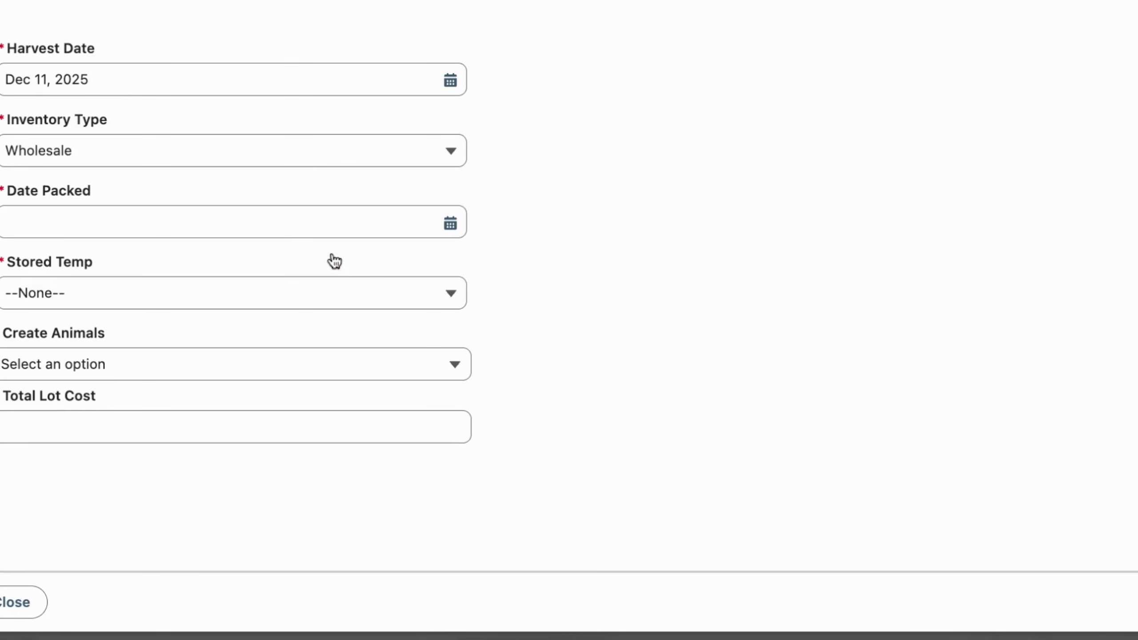
left_click(342, 223)
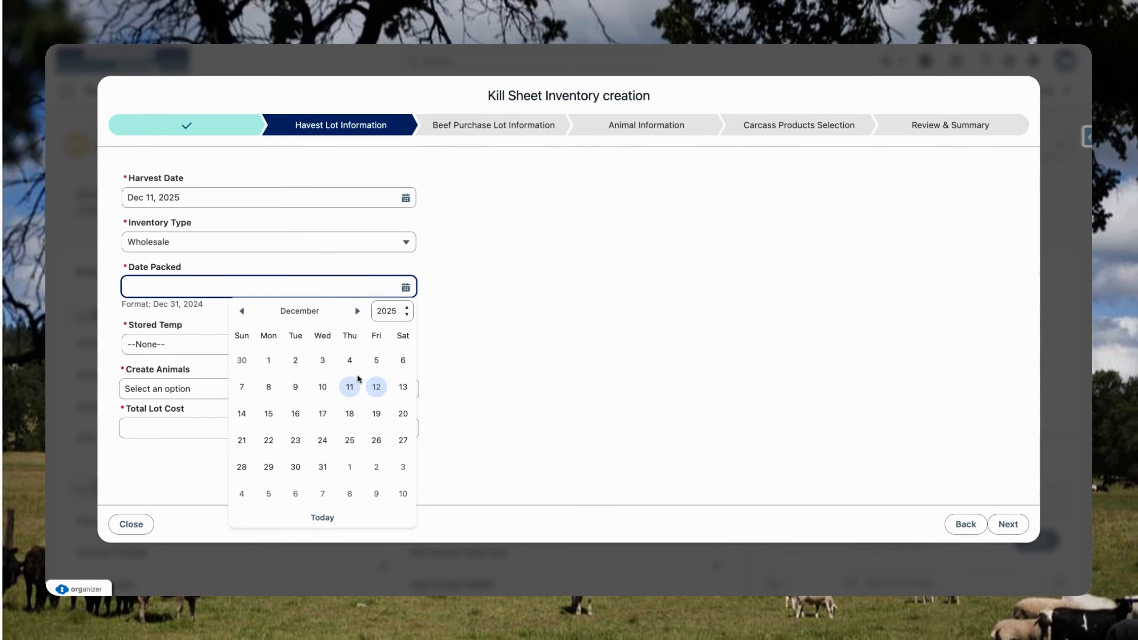
left_click(350, 387)
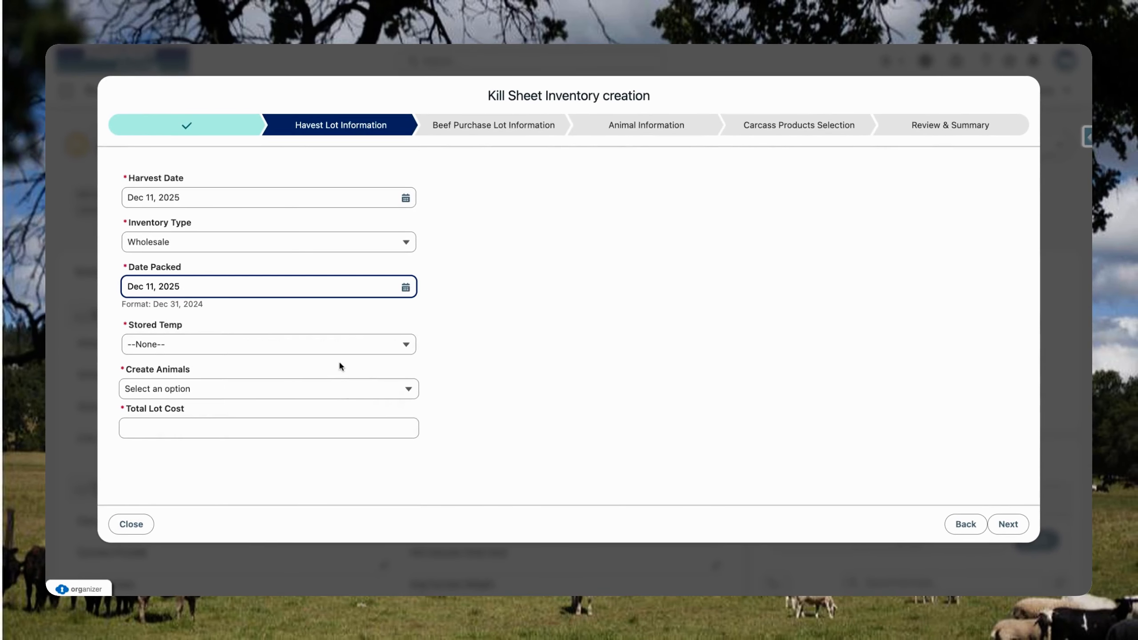
left_click(334, 347)
left_click(331, 400)
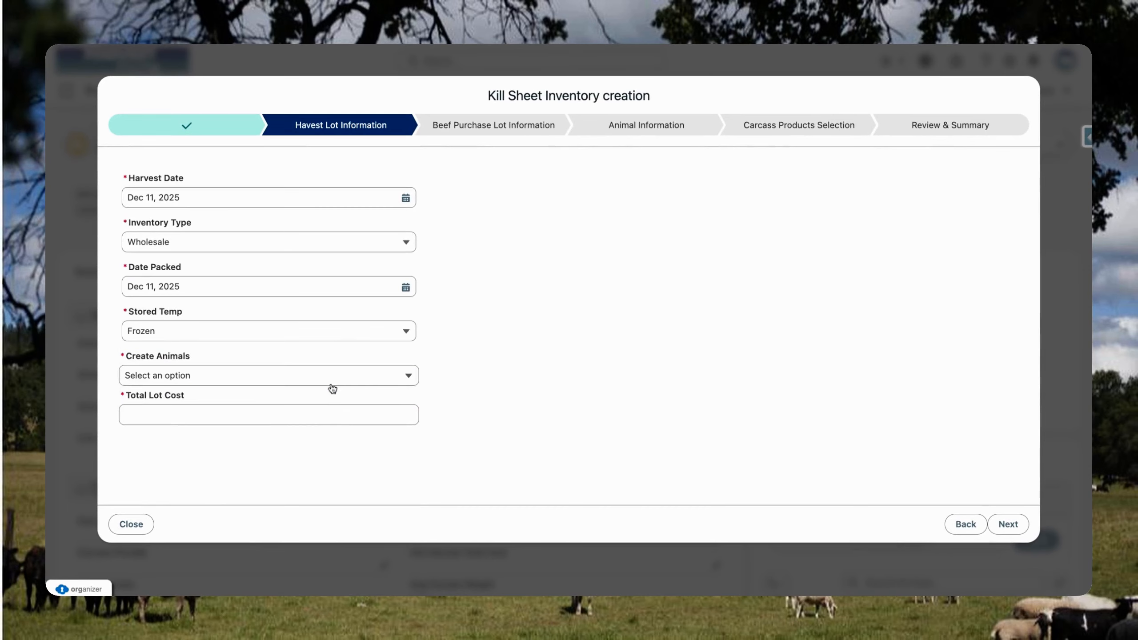
Choose to create animals, enter a total lot cost of 111,153.00, and continue to the beef purchase lot information
left_click(330, 380)
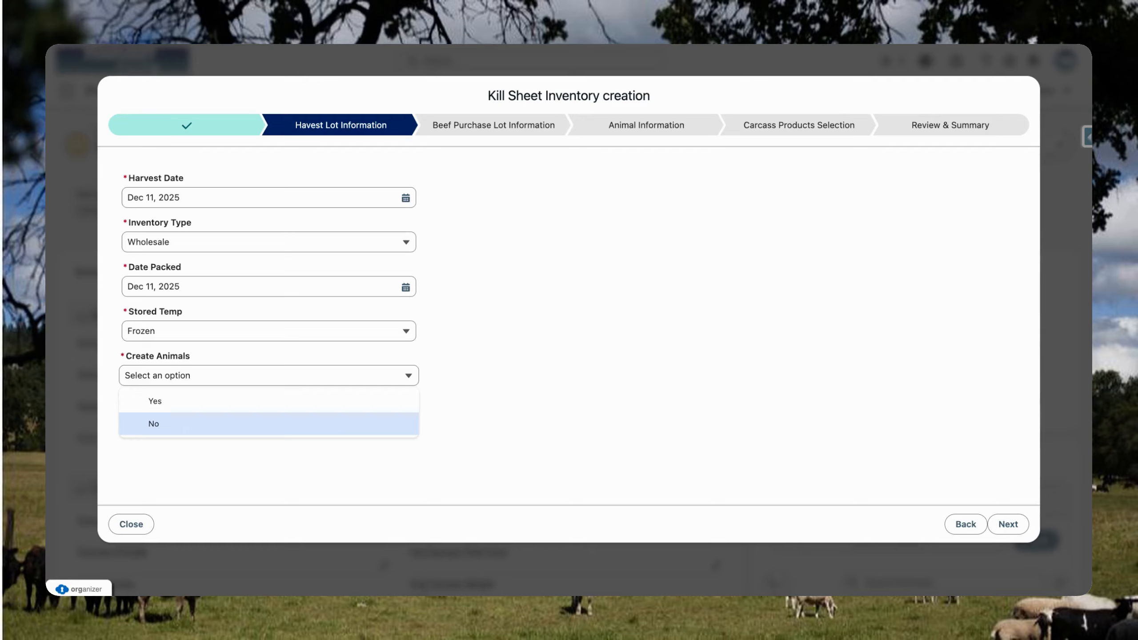
left_click(187, 401)
left_click(212, 411)
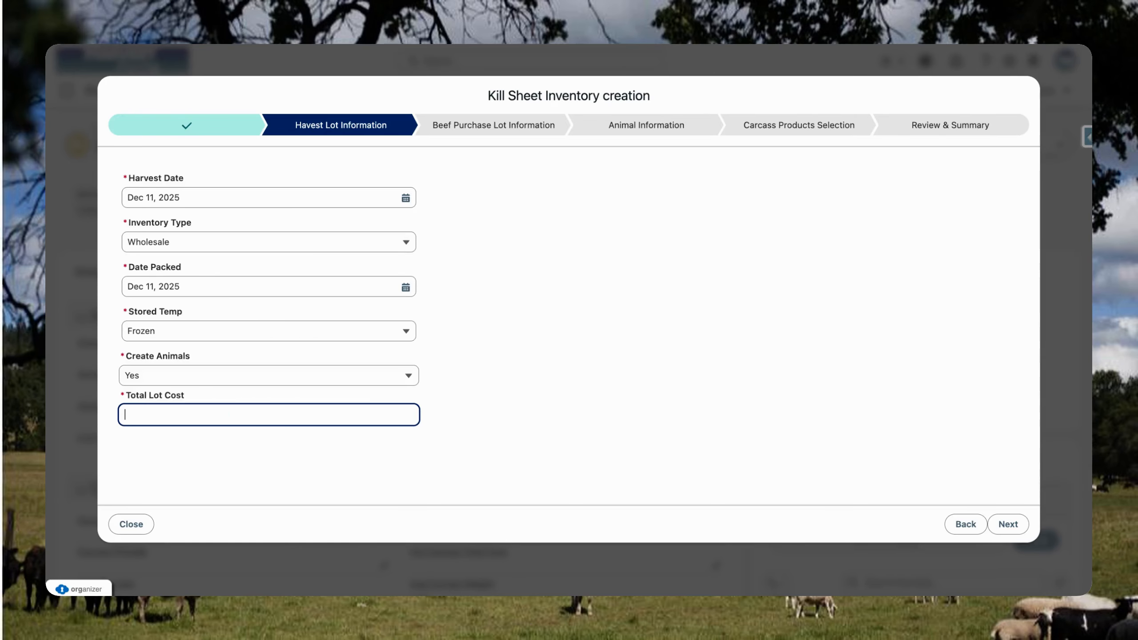
type("$111,153.00")
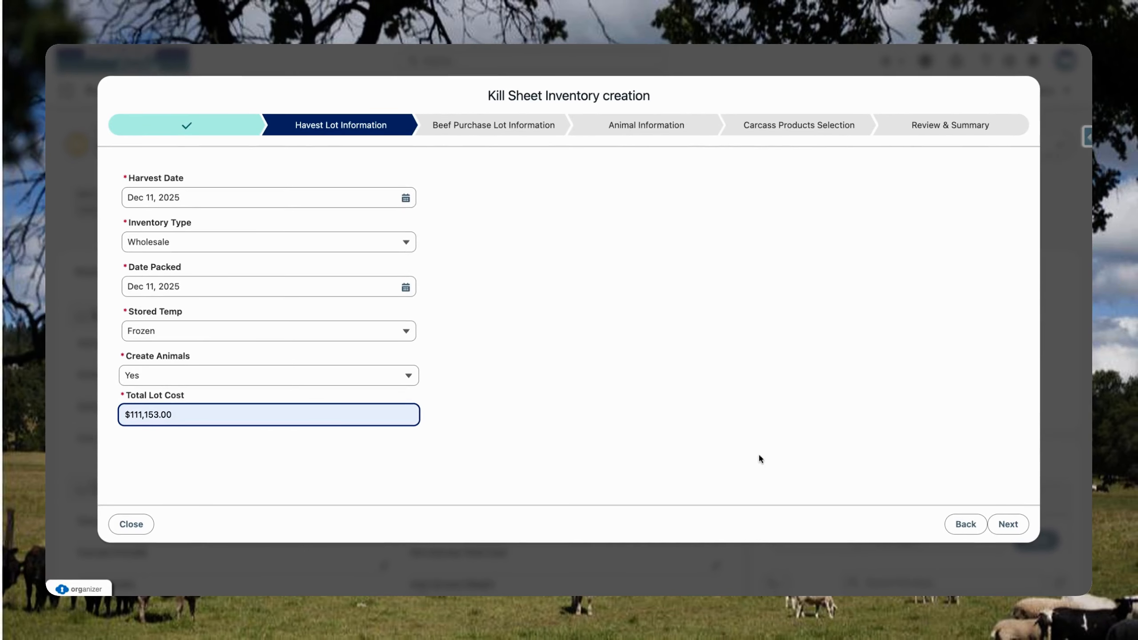
left_click(1004, 528)
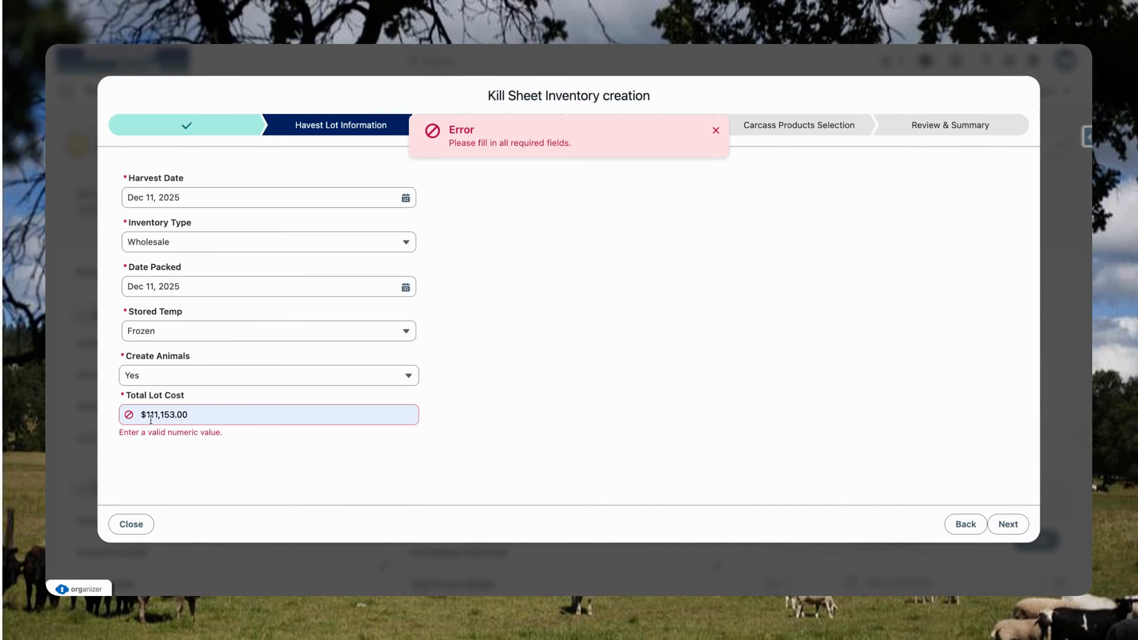
left_click(145, 416)
key("BackSpace")
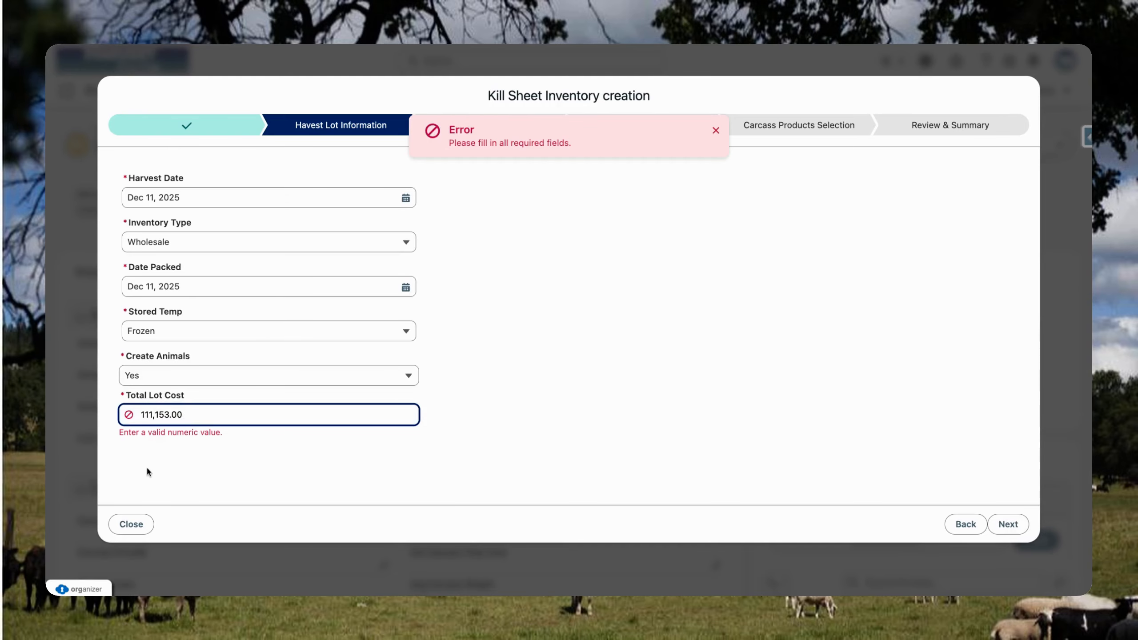
left_click(253, 474)
left_click(1005, 524)
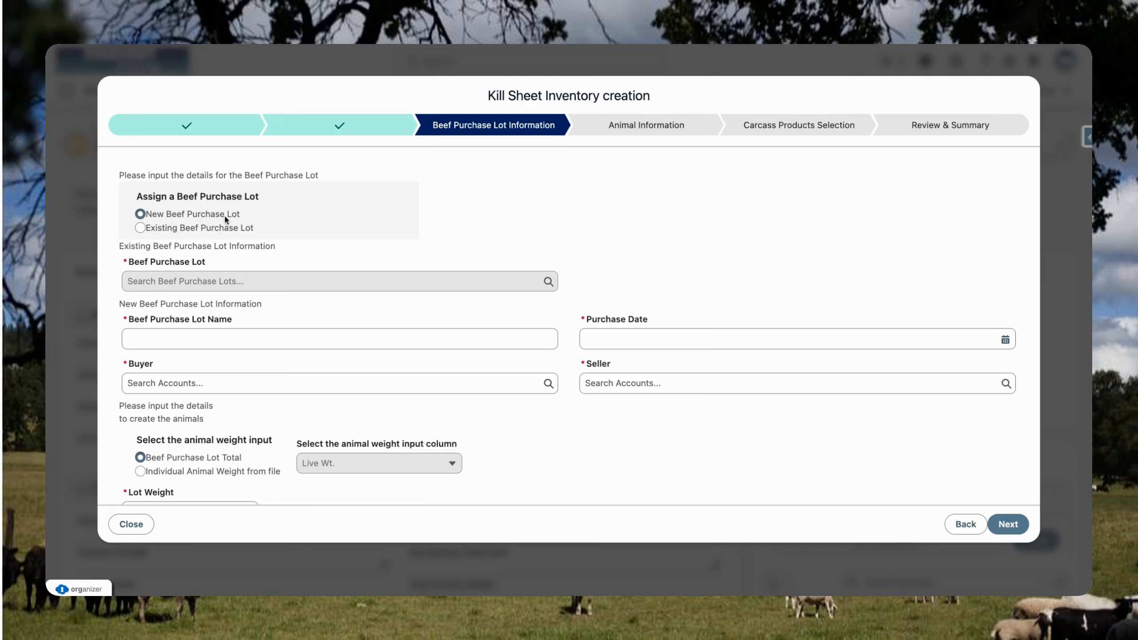
Name the new beef purchase lot BPL-12122025 and set its buyer to Yellowstone Dutton Ranch
left_click(189, 338)
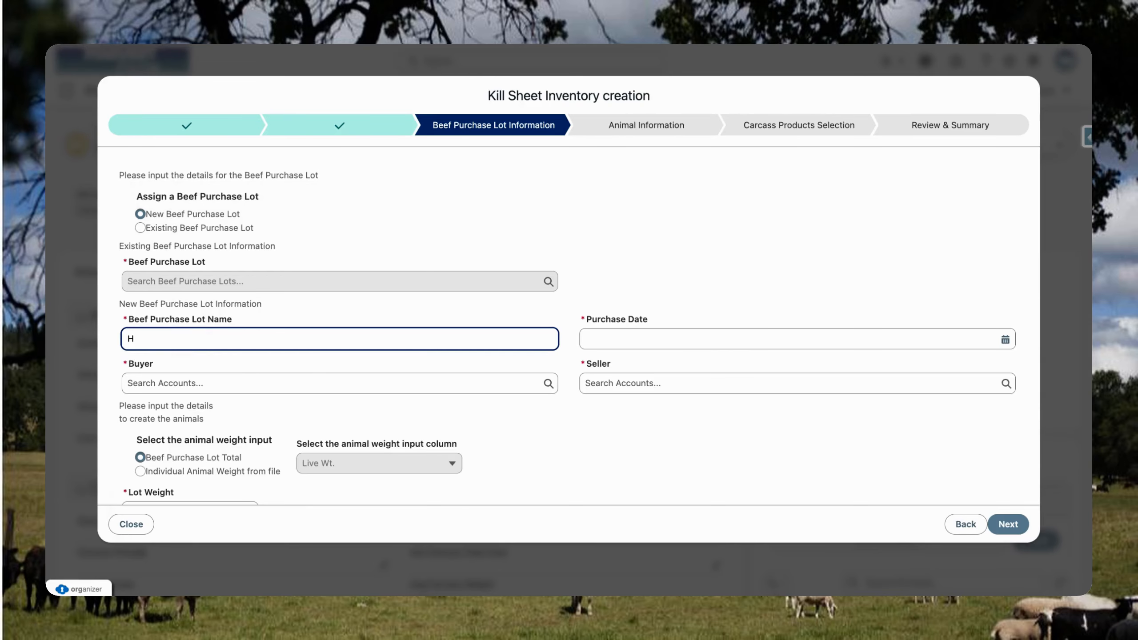
type("HL-12122025")
key("Left")
key("Left")
key("BackSpace")
type("BP")
left_click(209, 381)
type("yell")
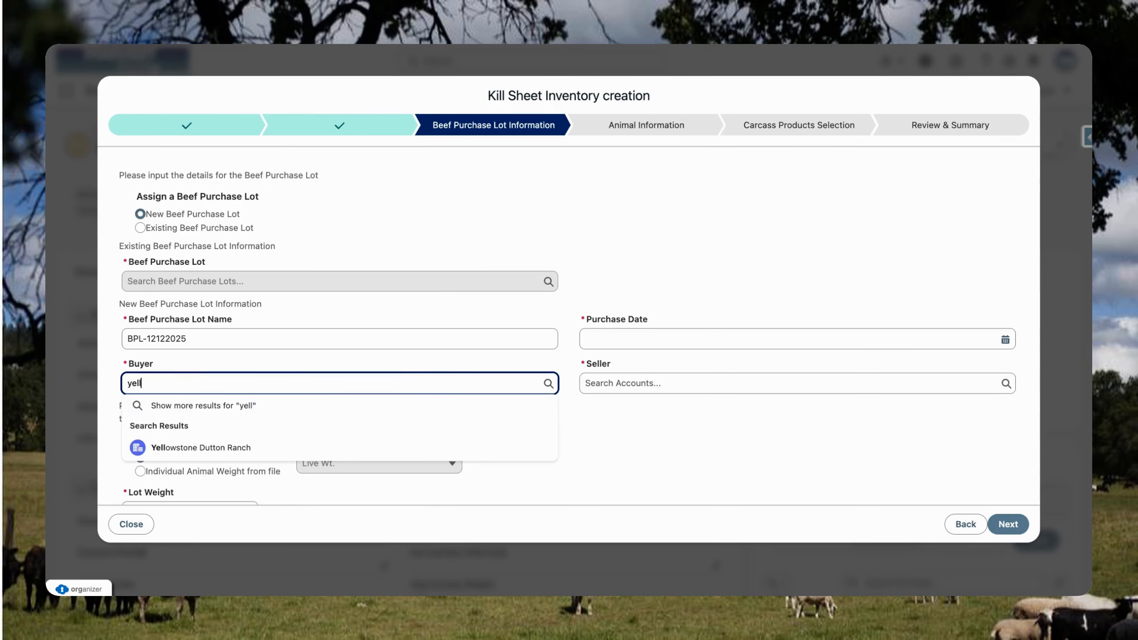
left_click(220, 447)
Set the purchase date to Dec 11, 2025 and the seller to Jess Valley Land & Cattle Company
left_click(680, 339)
left_click(945, 439)
left_click(851, 383)
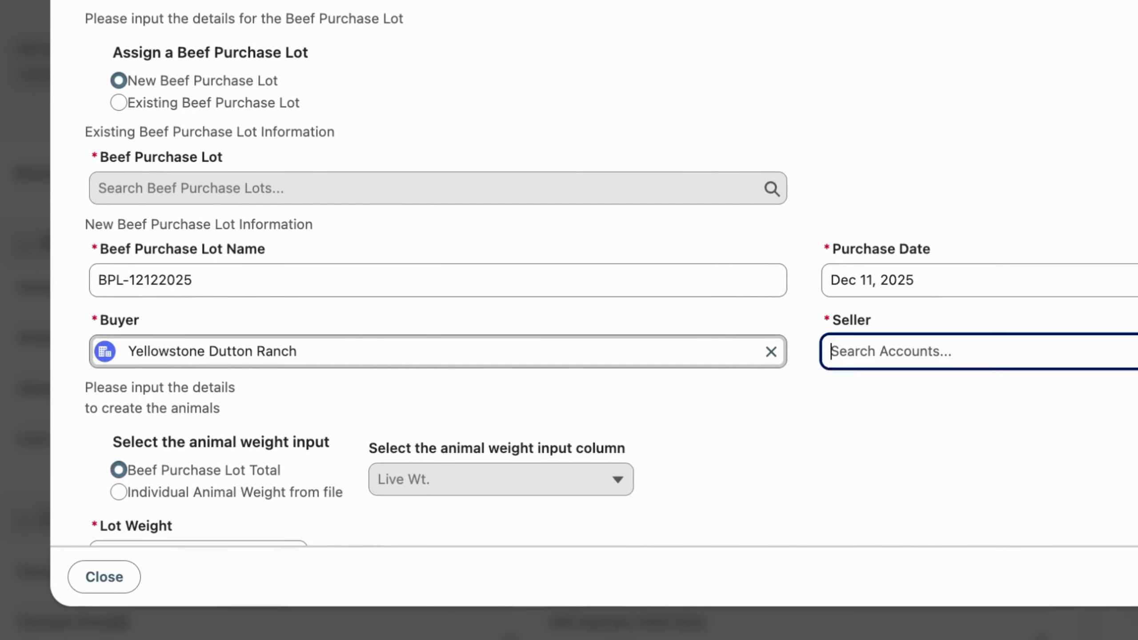
type("jess")
left_click(1110, 461)
Try using individual animal weights from the file, with Live Wt. as the weight input column
scroll(887, 408, "down", 1)
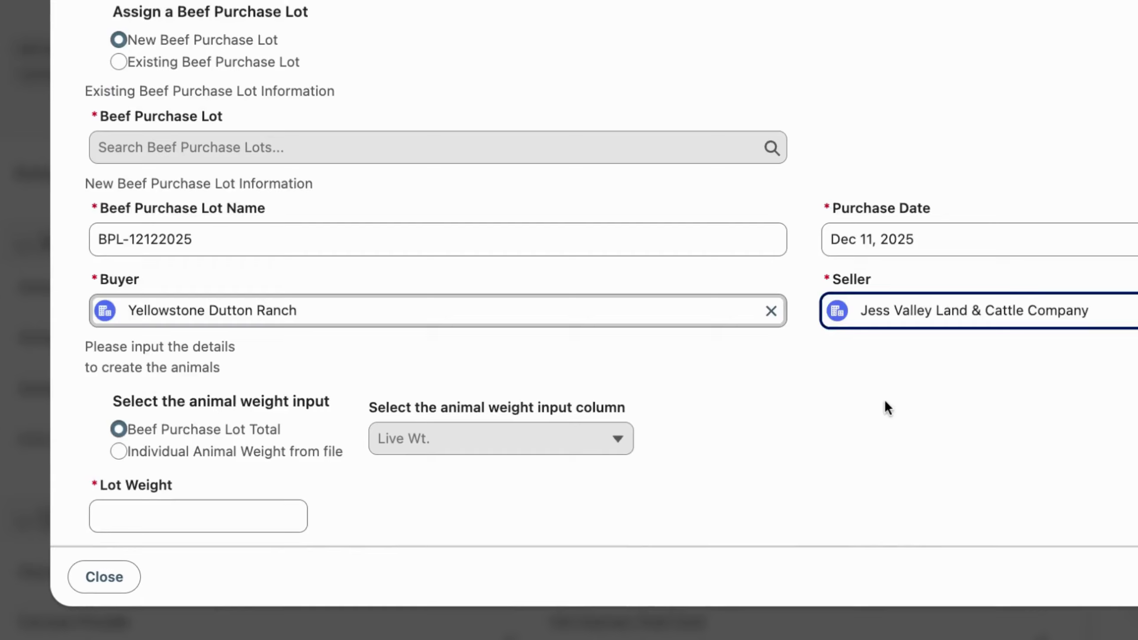
scroll(883, 399, "down", 1)
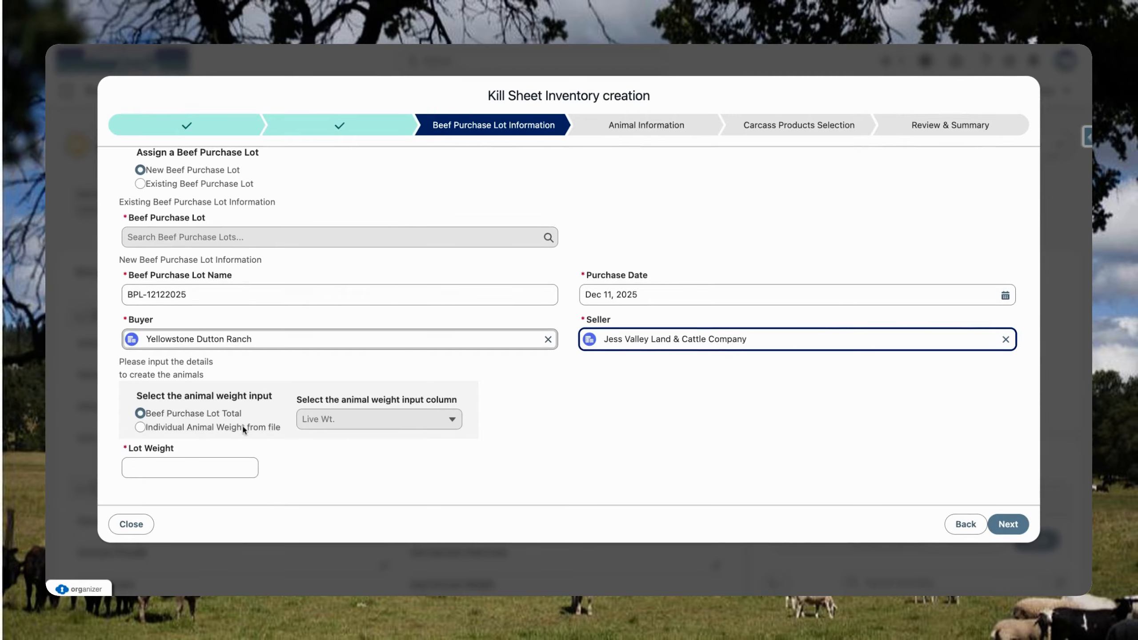
left_click(204, 427)
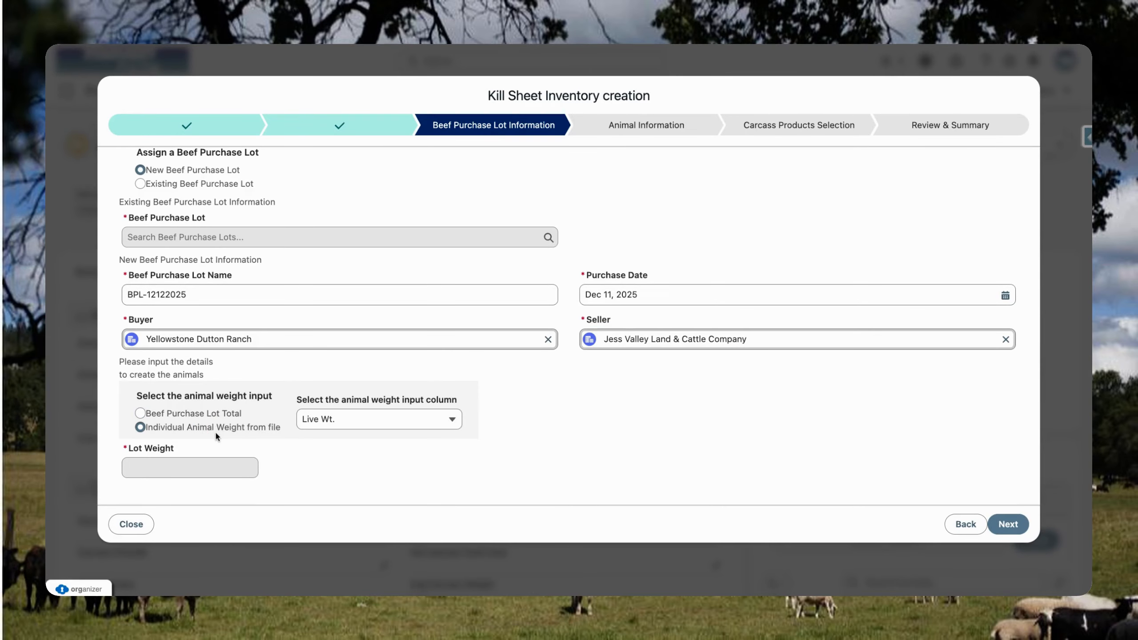
left_click(376, 426)
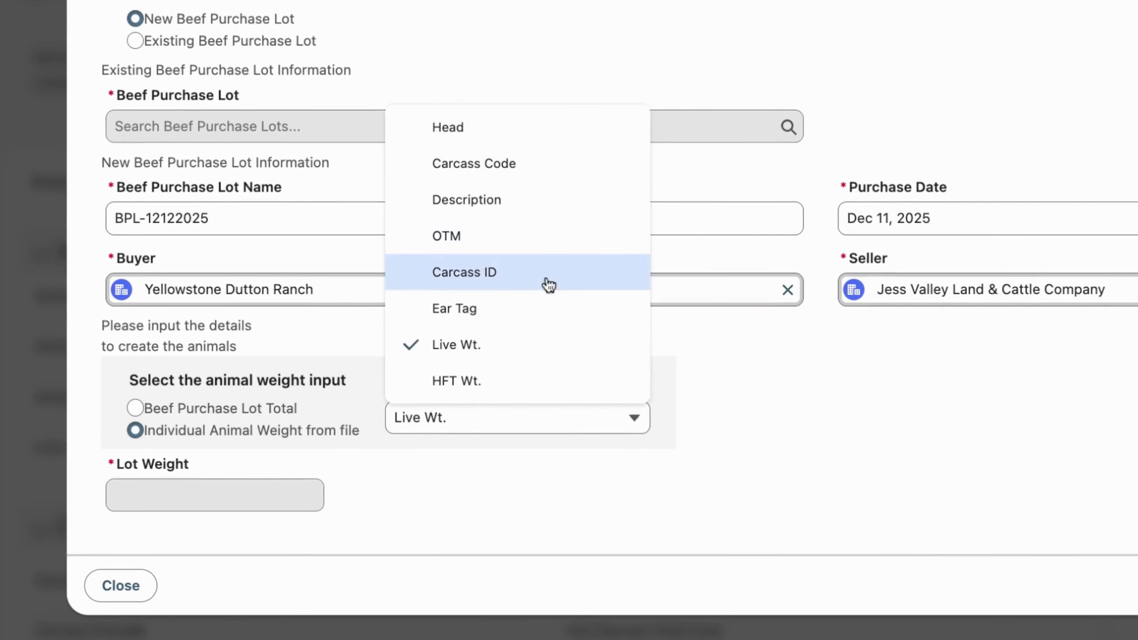
left_click(555, 345)
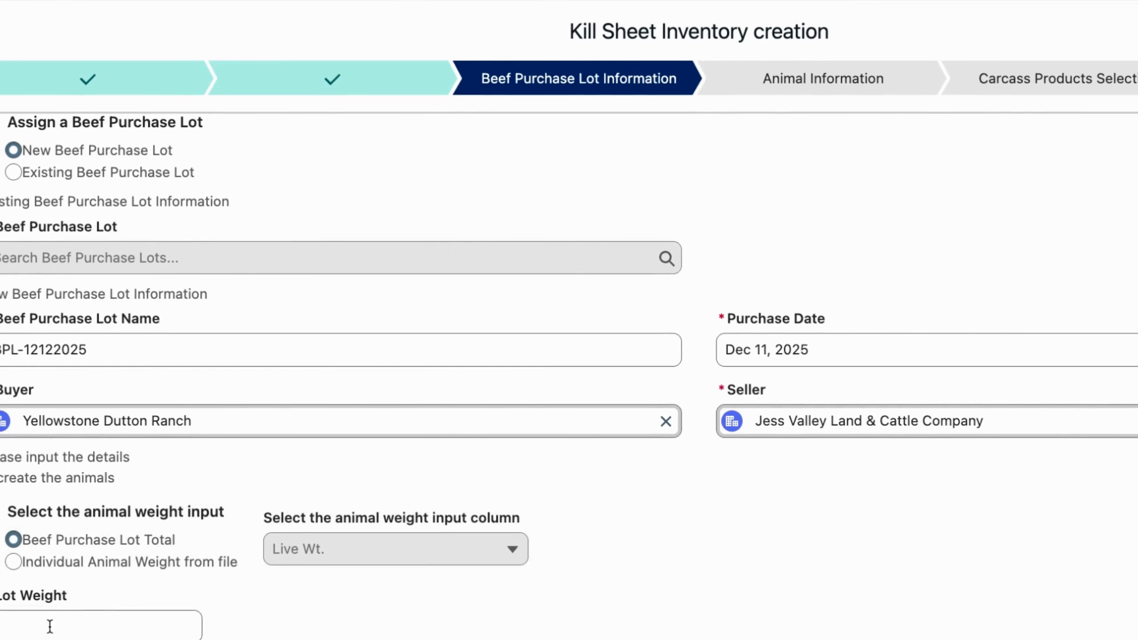
Enter a lot weight of 48500 using the beef purchase lot total and continue to the animal information
left_click(71, 624)
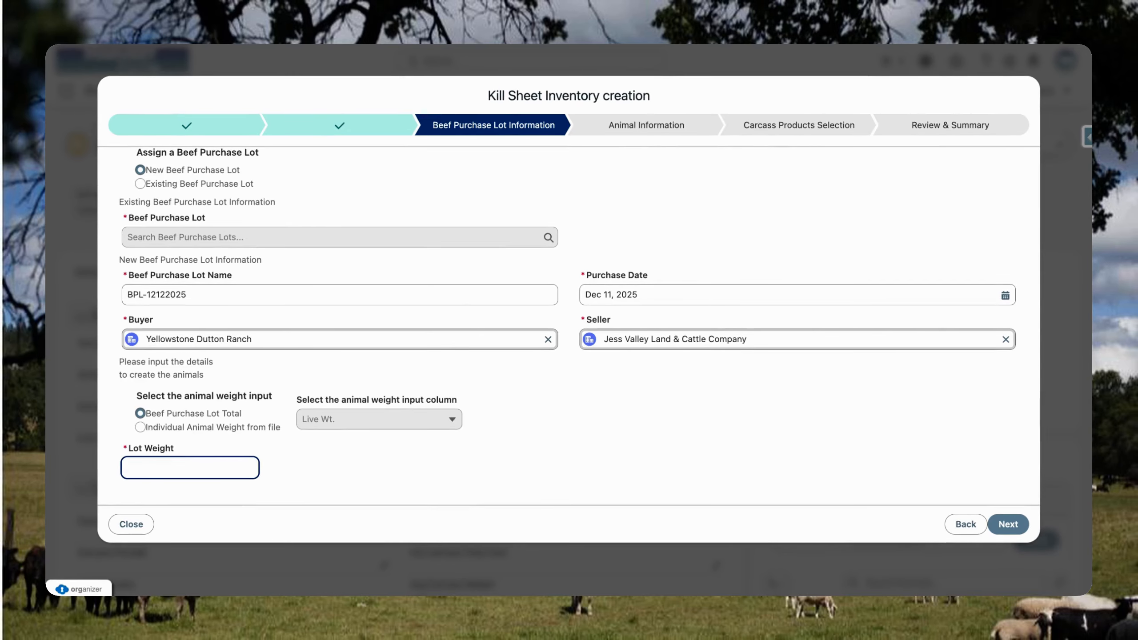
type("48500")
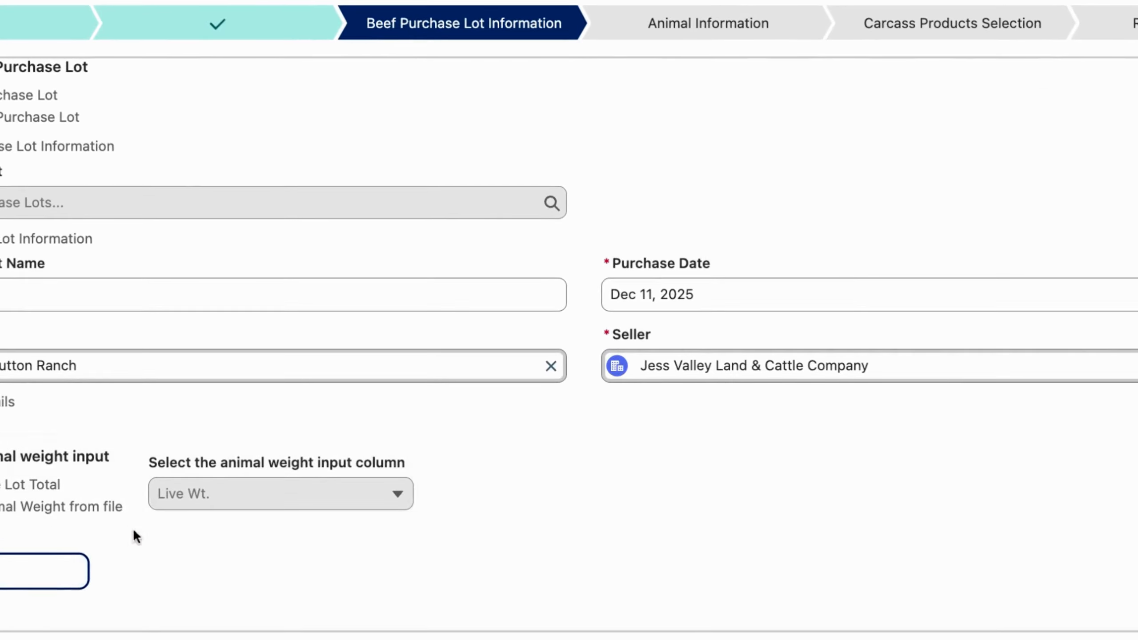
left_click(285, 438)
left_click(70, 512)
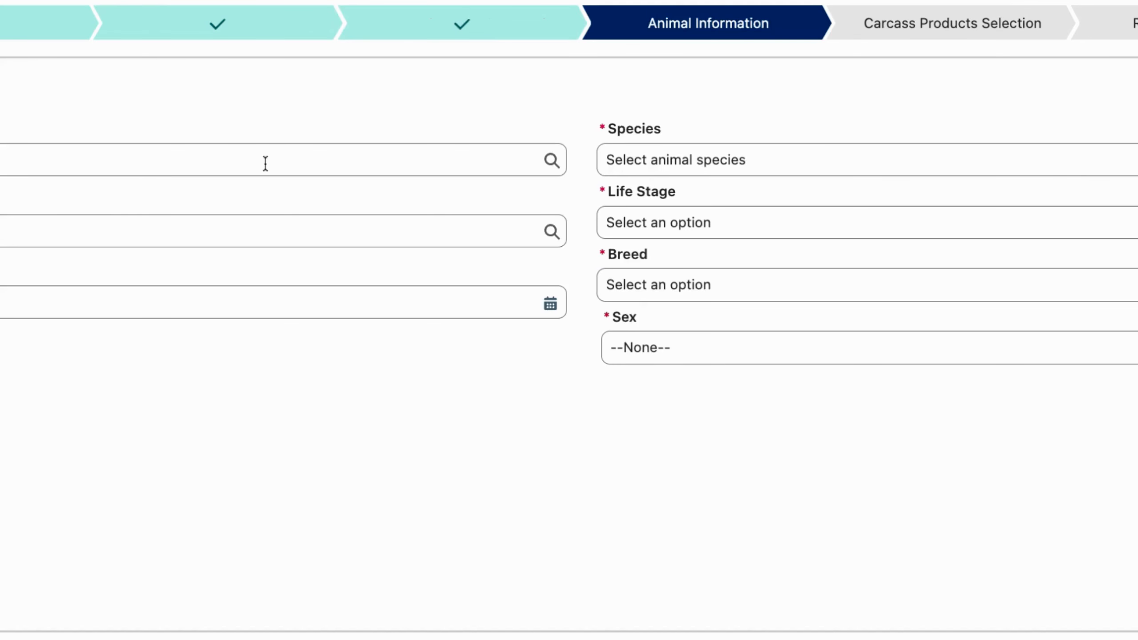
Set the source ranch to Jess Valley Land & Cattle Company and the current owner to Yellowstone Dutton Ranch
left_click(264, 161)
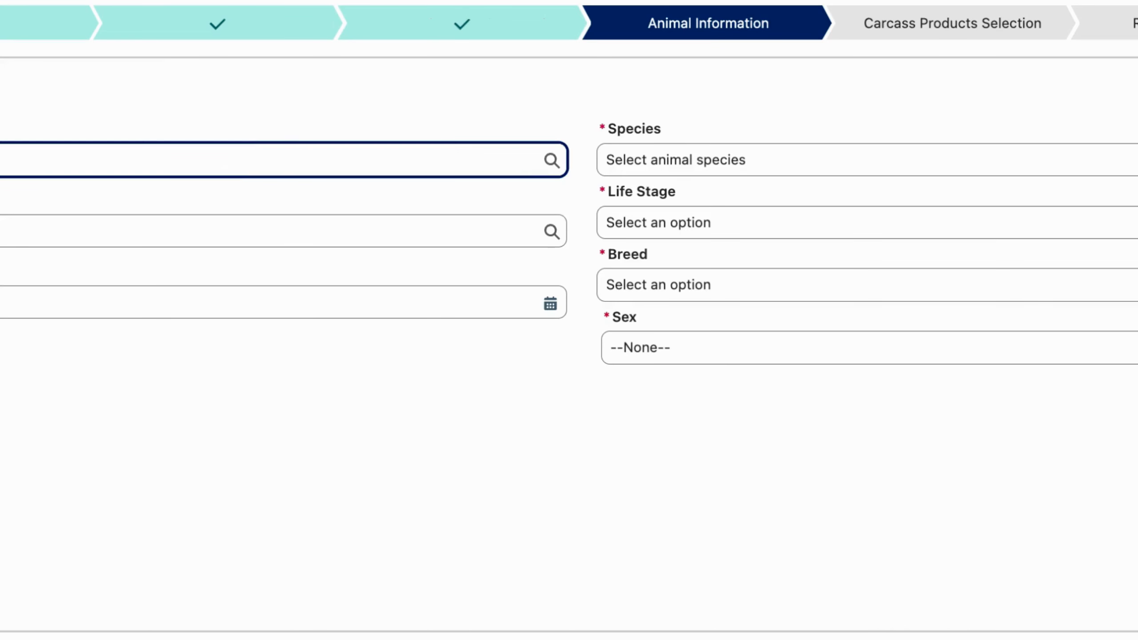
type("jess")
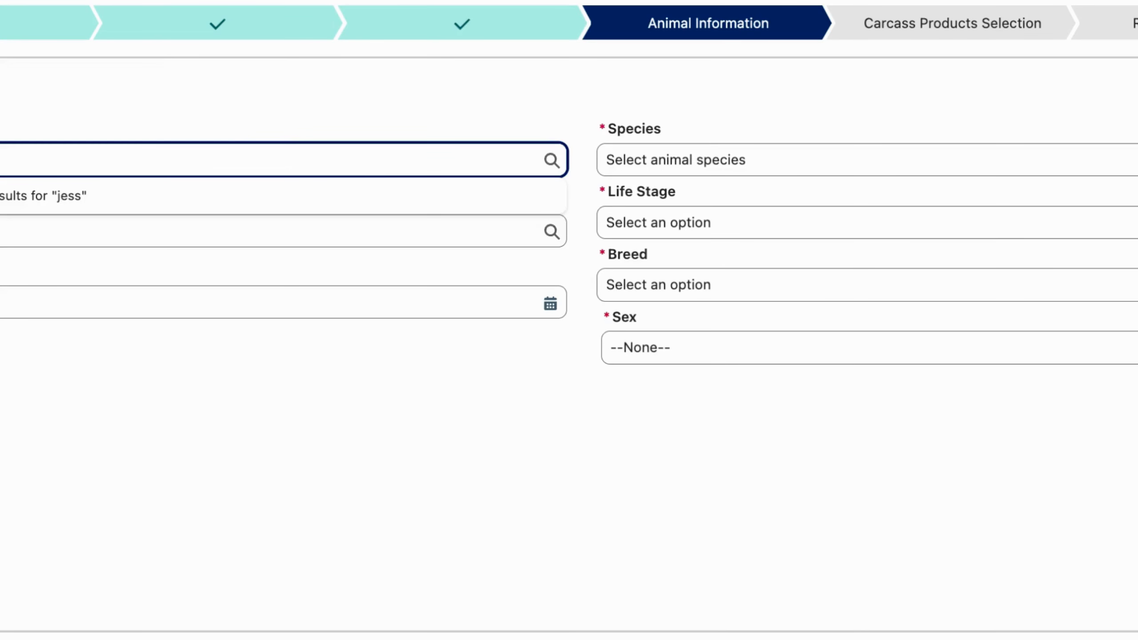
left_click(68, 263)
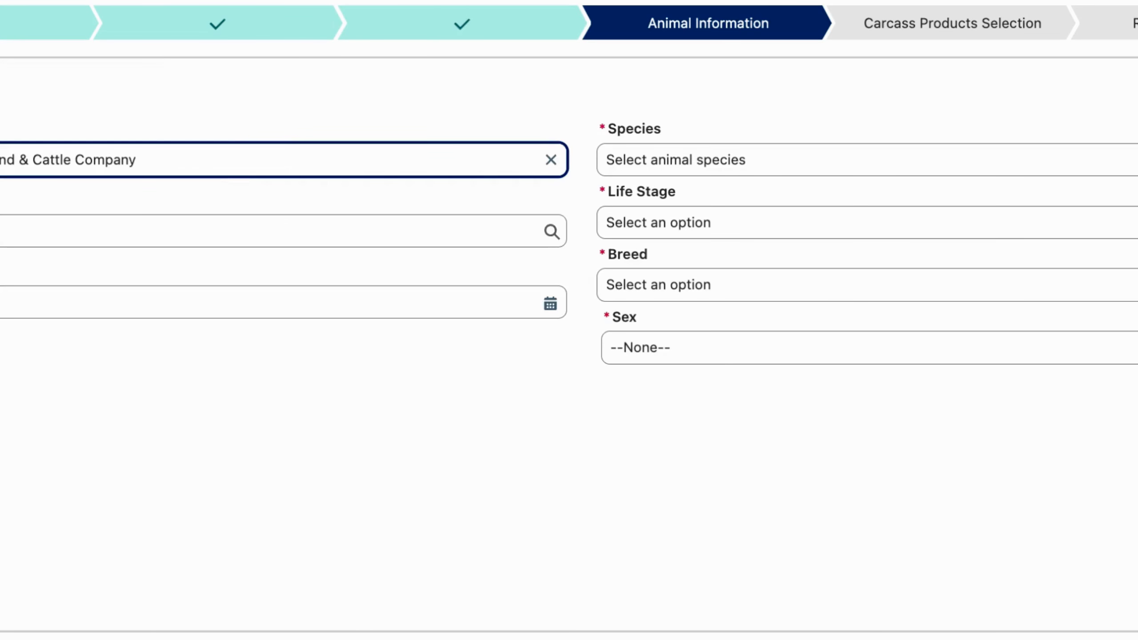
left_click(191, 221)
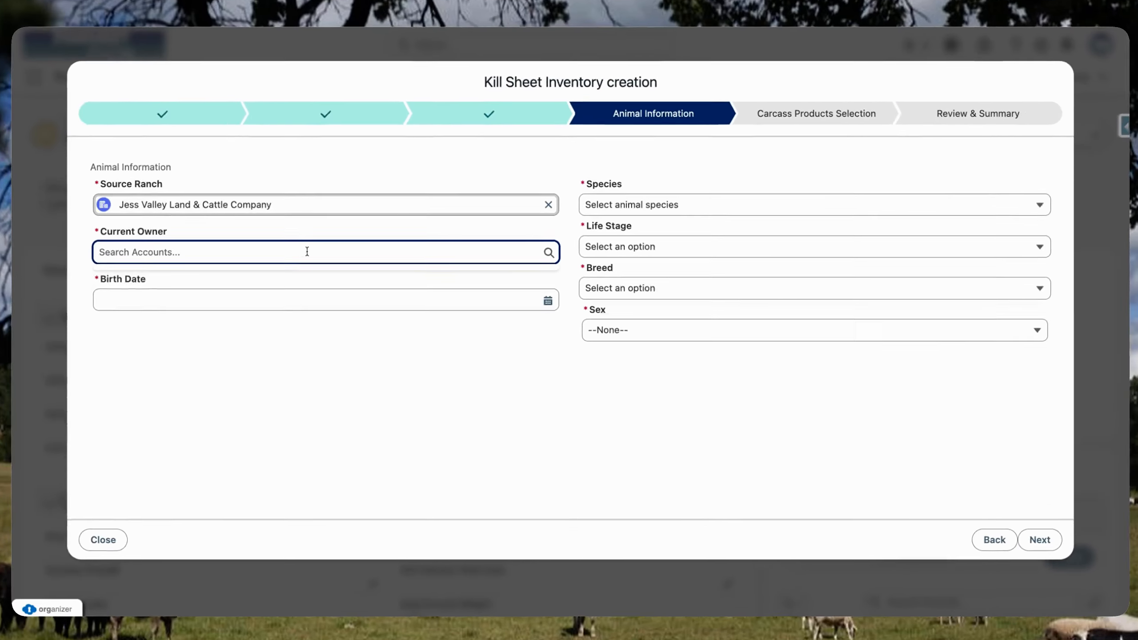
type("yell")
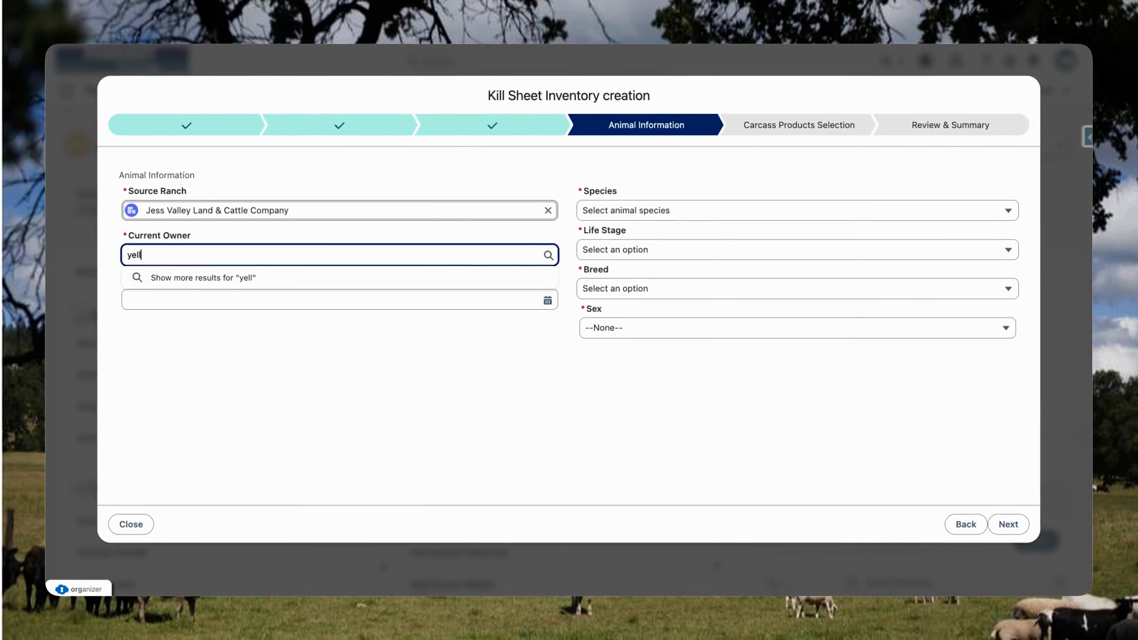
key("Down")
key("Return")
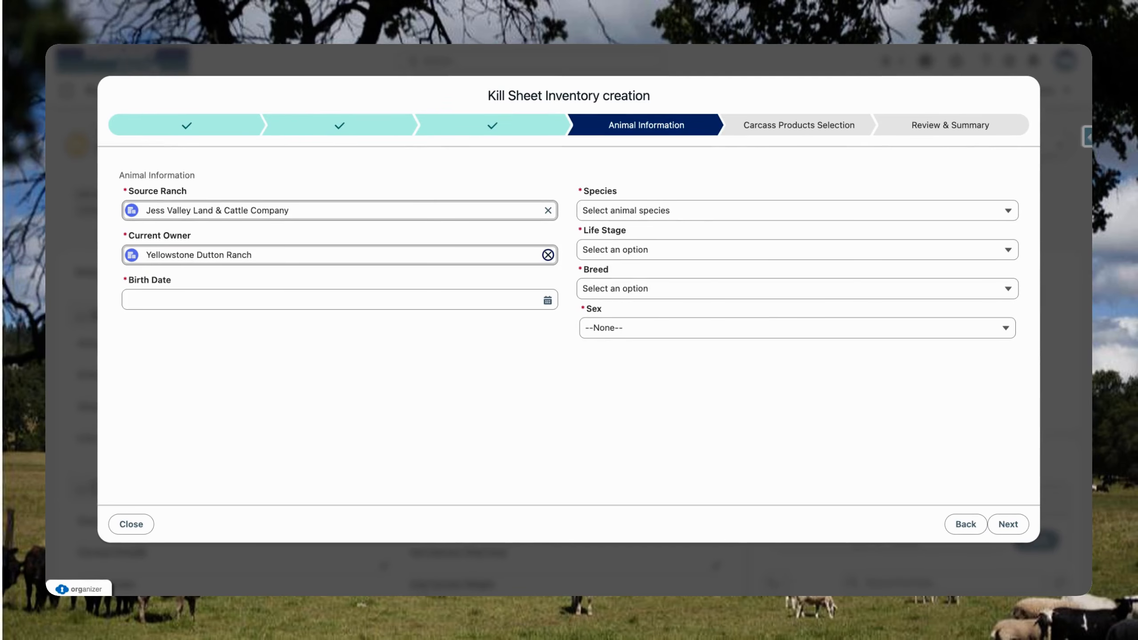
Set the animals' birth date to a date in 2022
key("Tab")
left_click(548, 301)
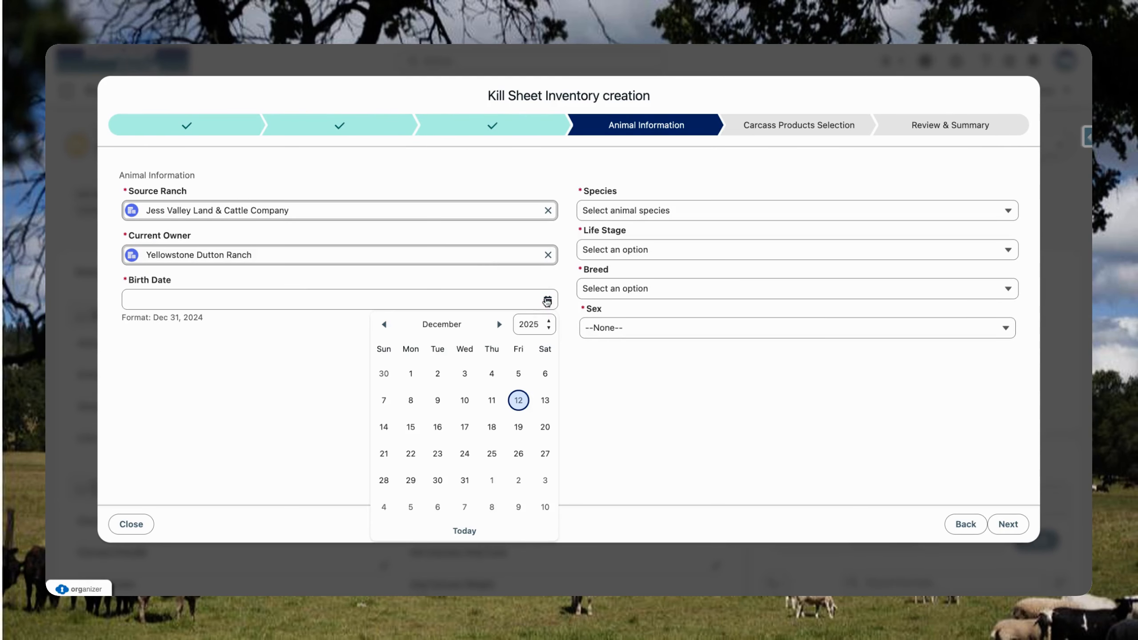
left_click(543, 328)
left_click(529, 290)
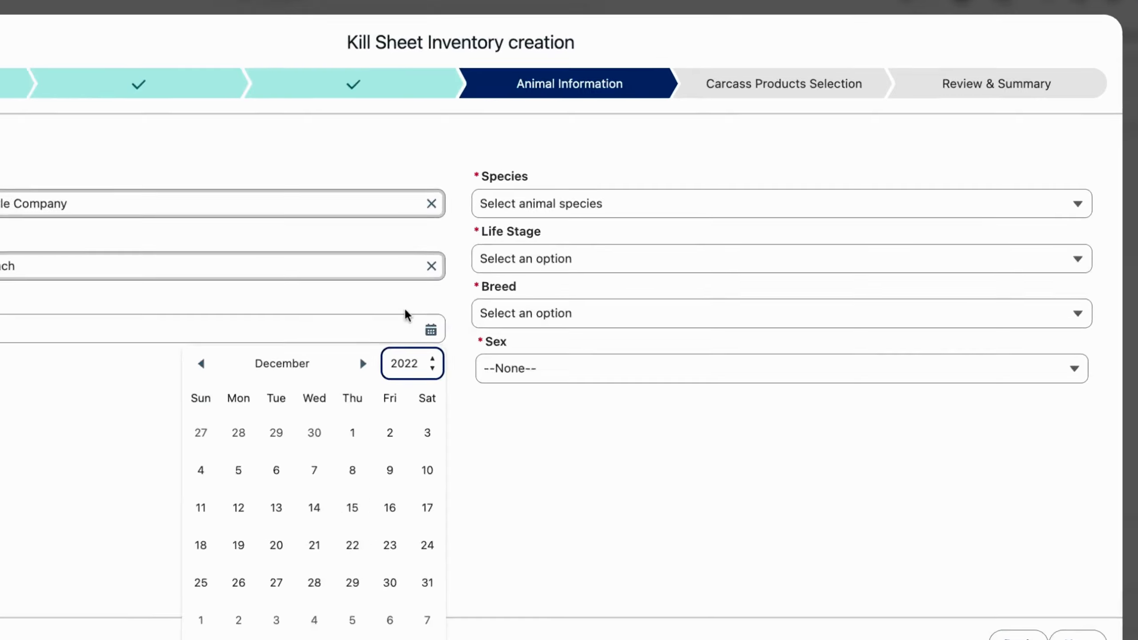
left_click(413, 376)
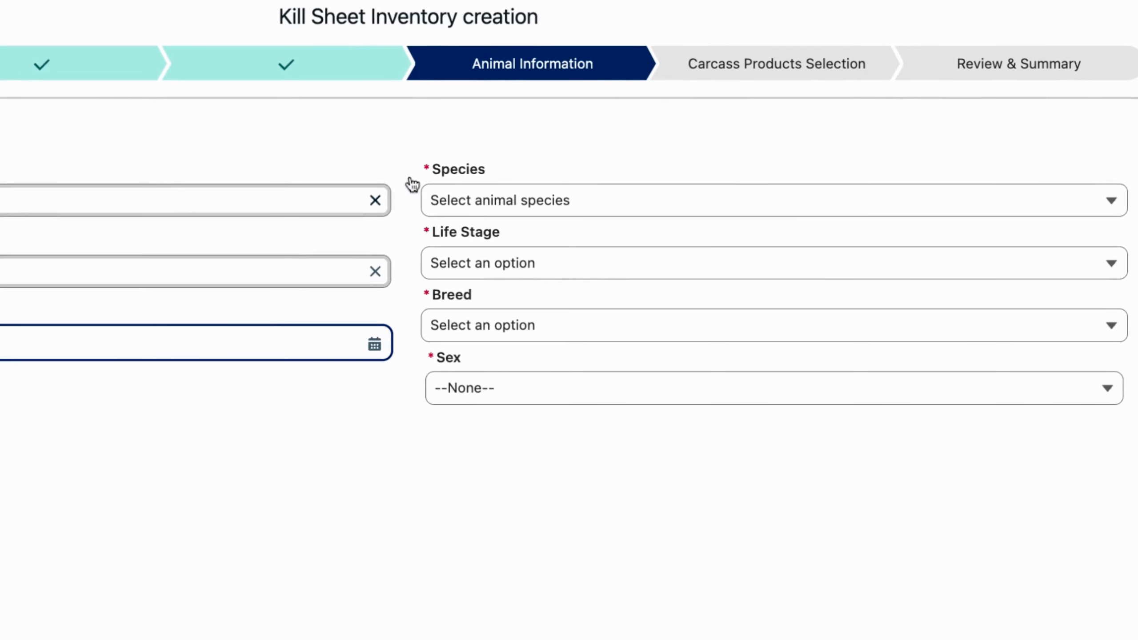
Set the animals' species to Cattle and their life stage to Cow
left_click(604, 200)
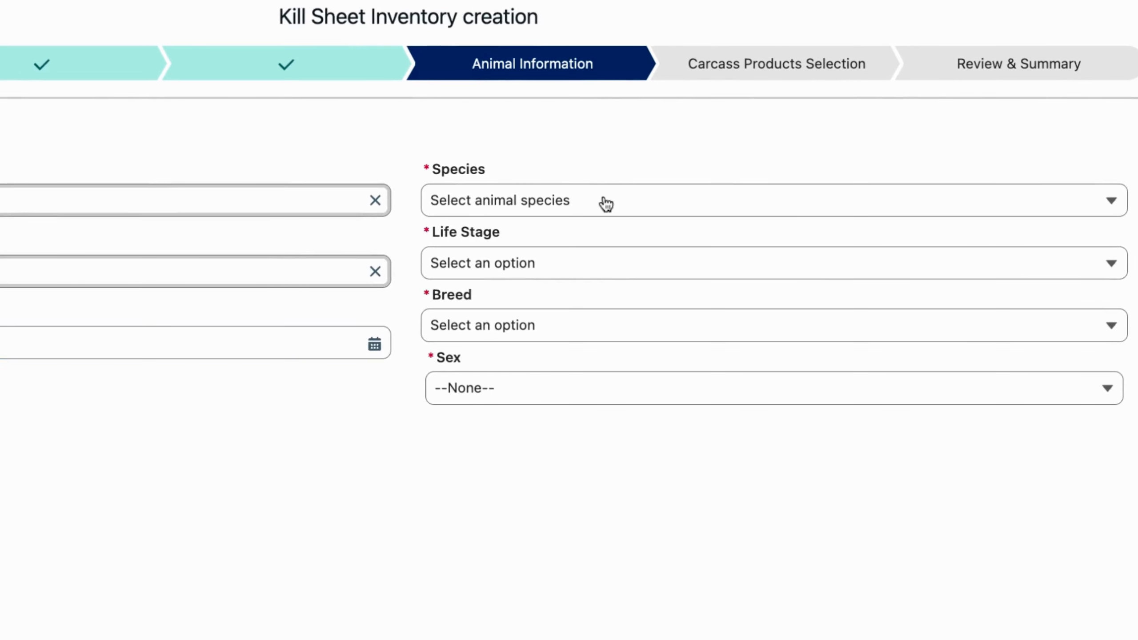
left_click(591, 242)
left_click(584, 265)
left_click(583, 411)
Set the breed to Cross, select the animals' sex, and continue to the carcass products selection
left_click(529, 331)
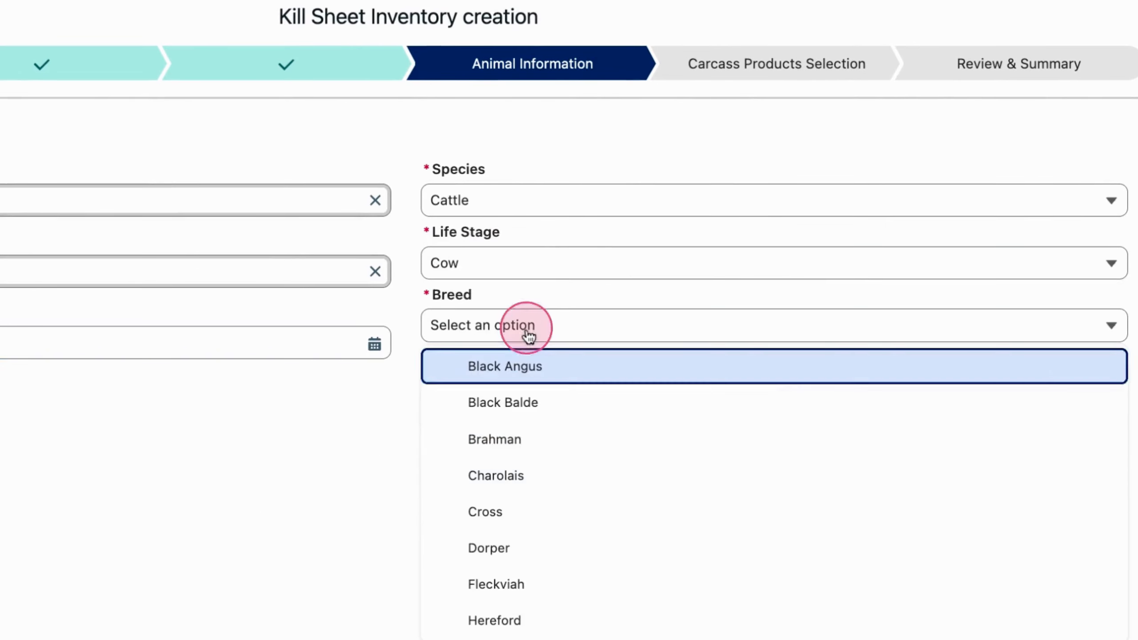
left_click(572, 516)
left_click(502, 394)
left_click(519, 466)
left_click(1131, 615)
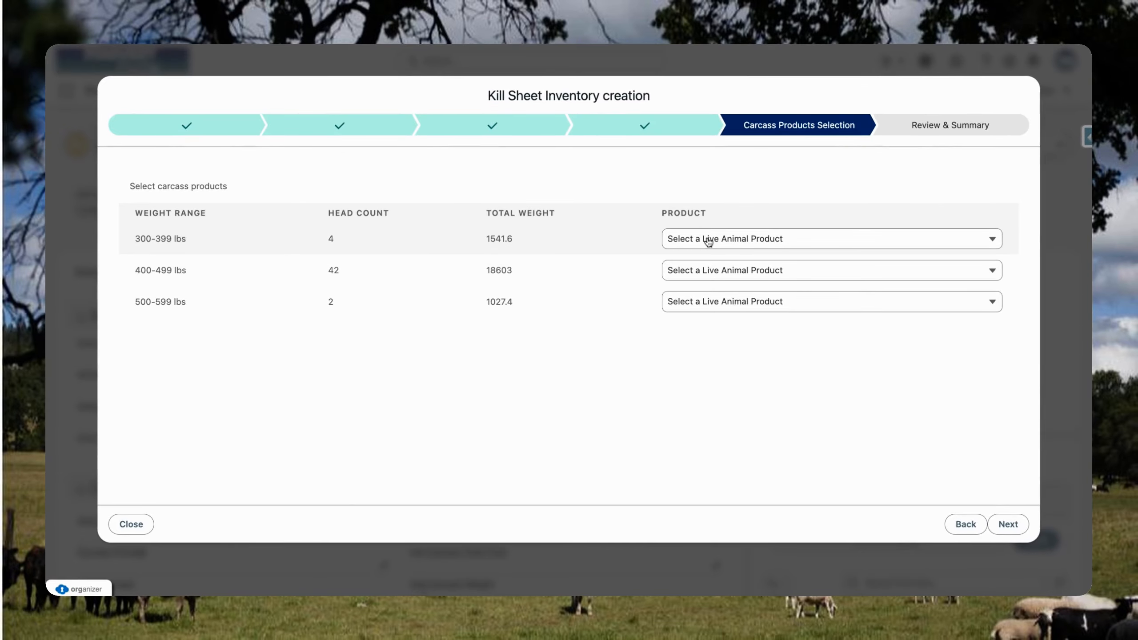
Assign Yellowstone Dutton Carcass Beef products CL300, CL400 and CL500 to the 300-399, 400-499 and 500-599 lbs weight ranges respectively
left_click(815, 240)
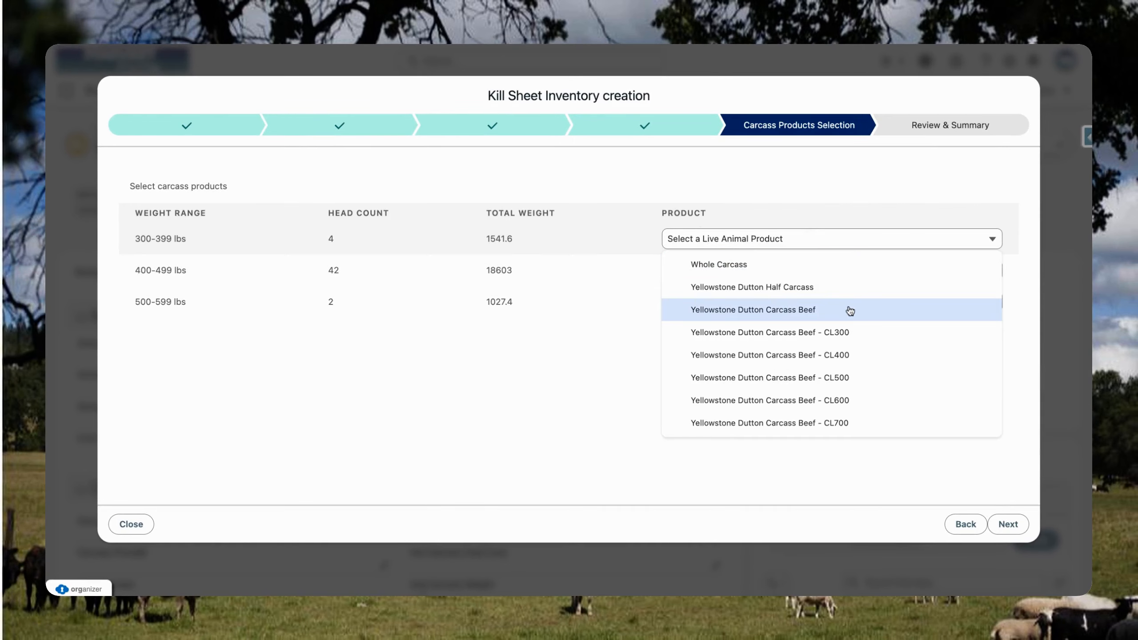
left_click(857, 332)
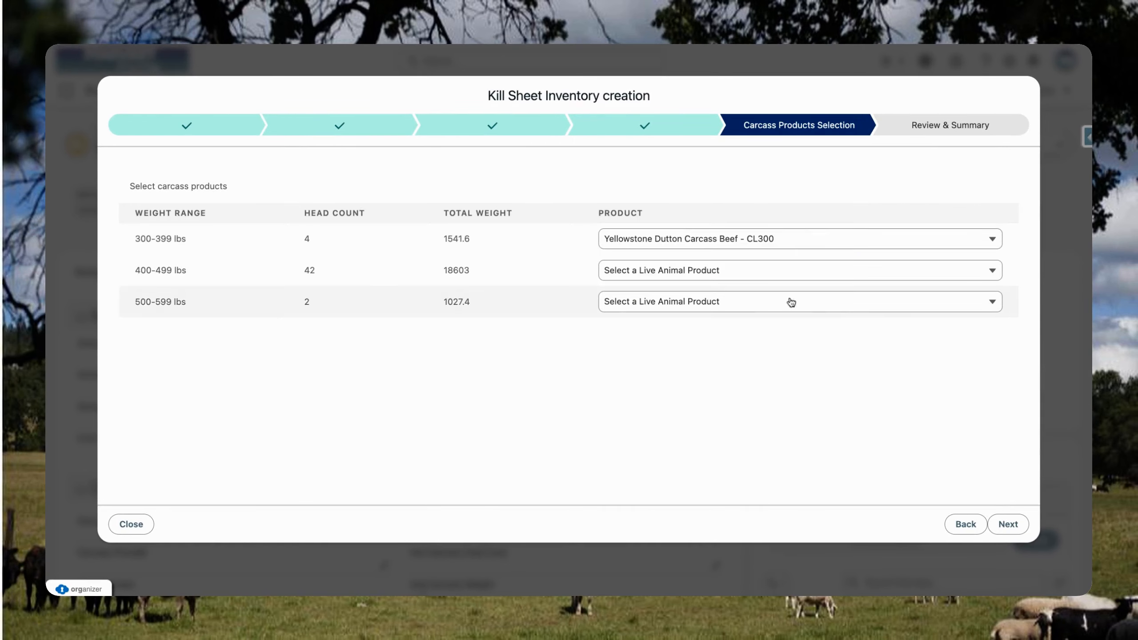
left_click(763, 277)
left_click(647, 388)
left_click(735, 302)
left_click(761, 438)
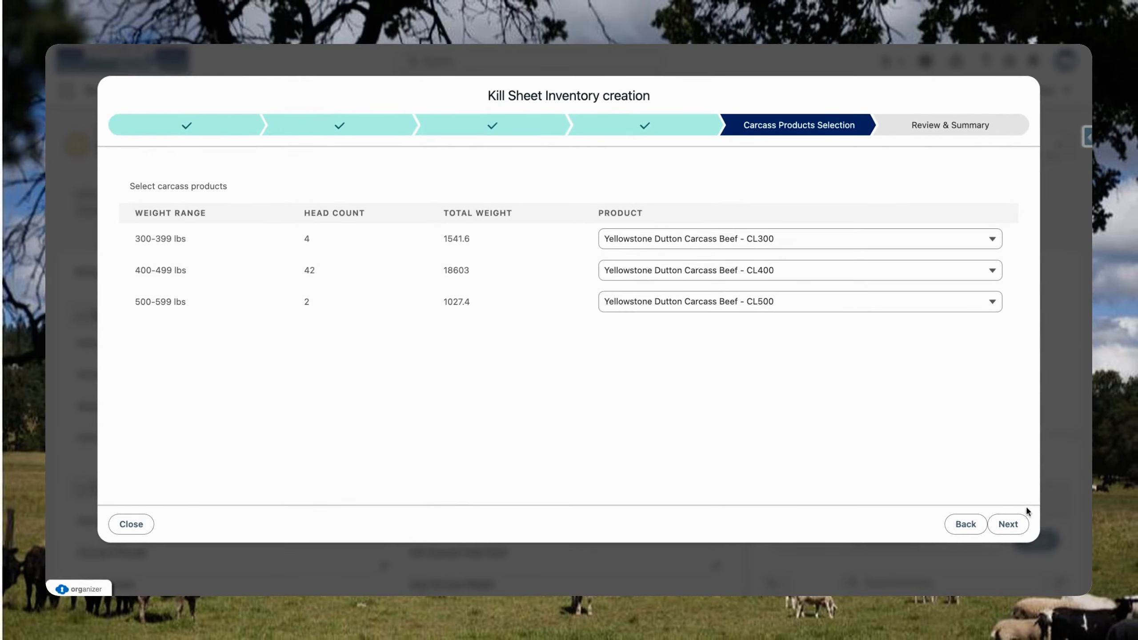
Continue to the review summary and save the kill sheet inventory
left_click(1008, 526)
left_click(1008, 524)
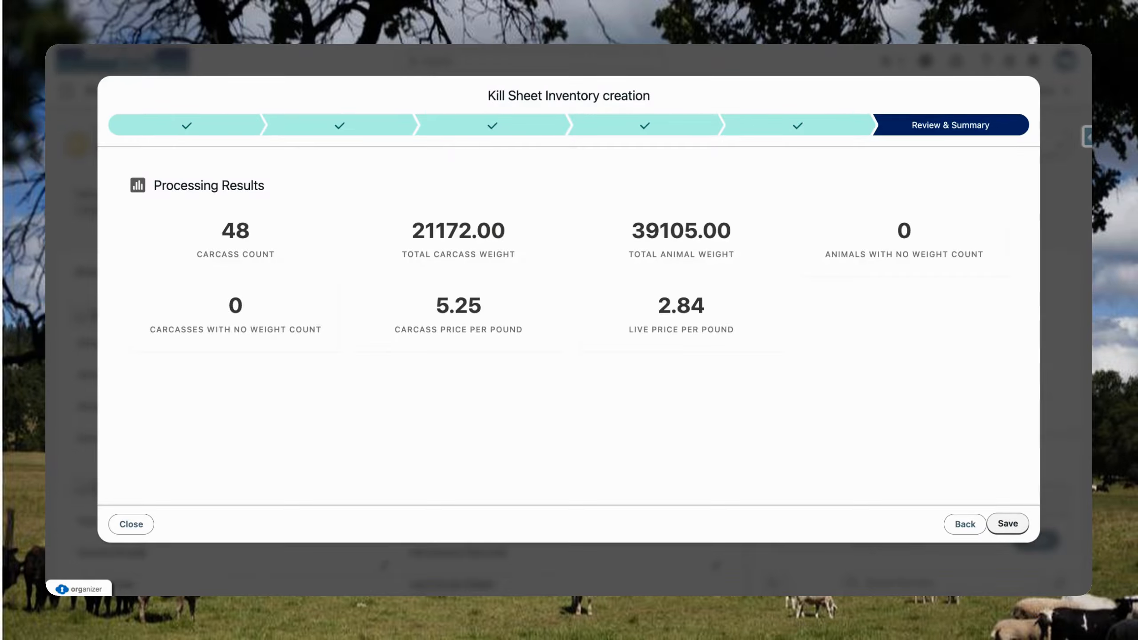
left_click(1008, 524)
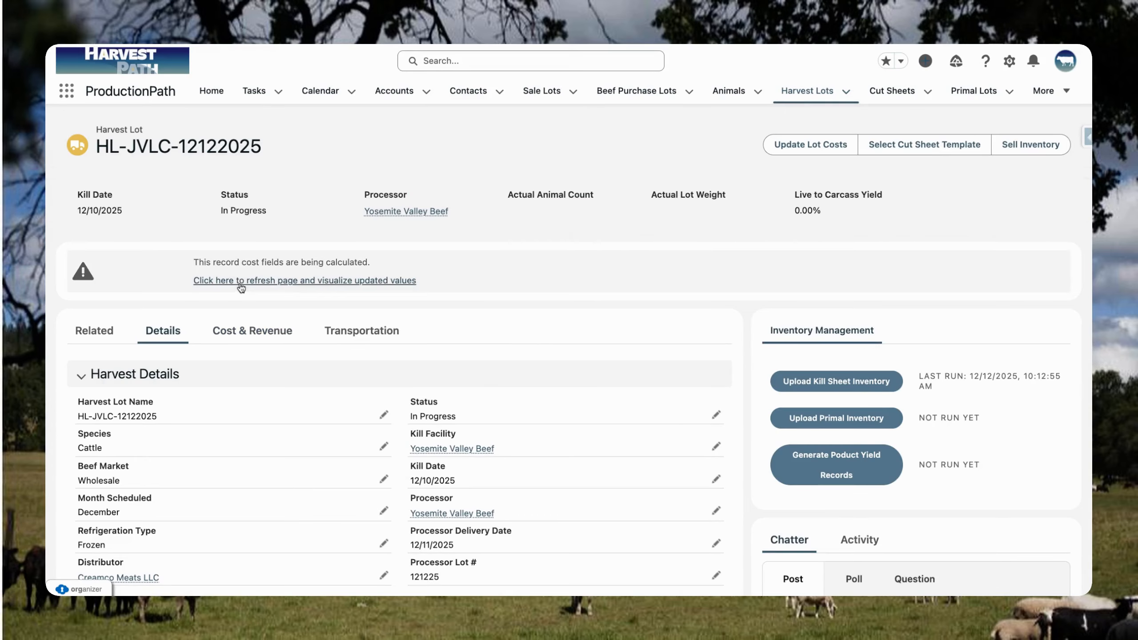
Refresh the harvest lot and review its related animals, beef purchase lot and carcass inventory items
left_click(93, 331)
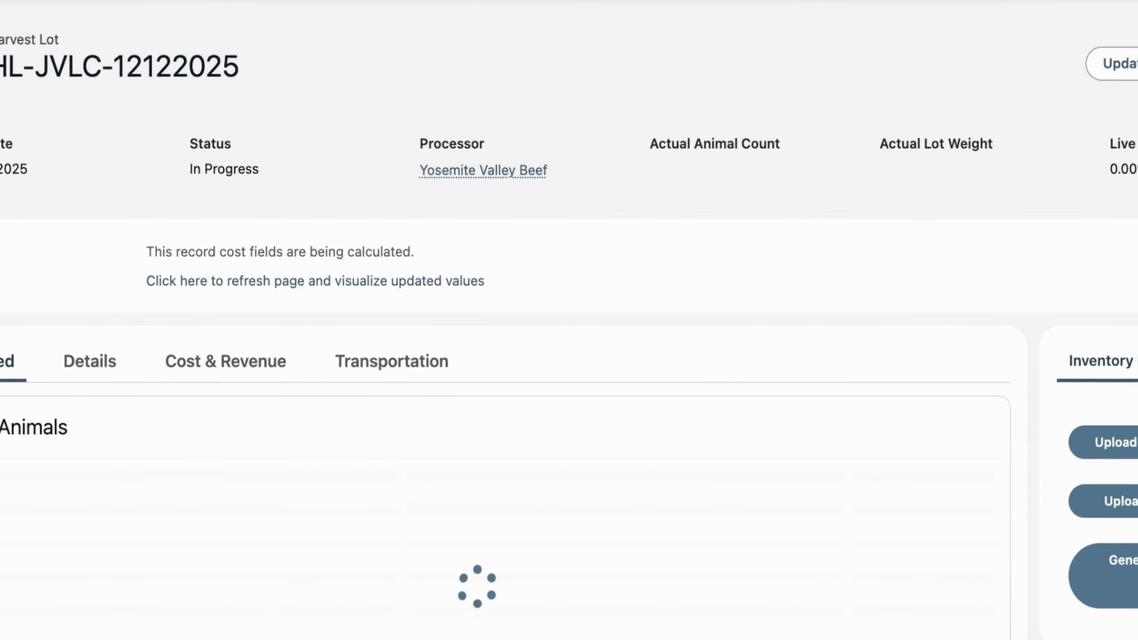
left_click(90, 361)
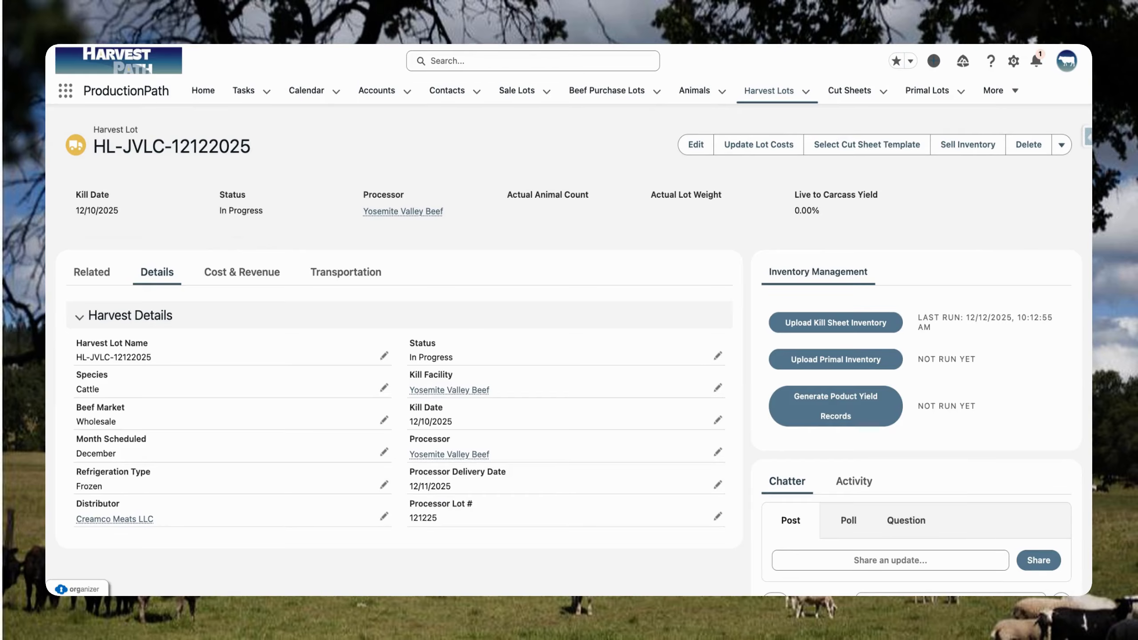
left_click(92, 272)
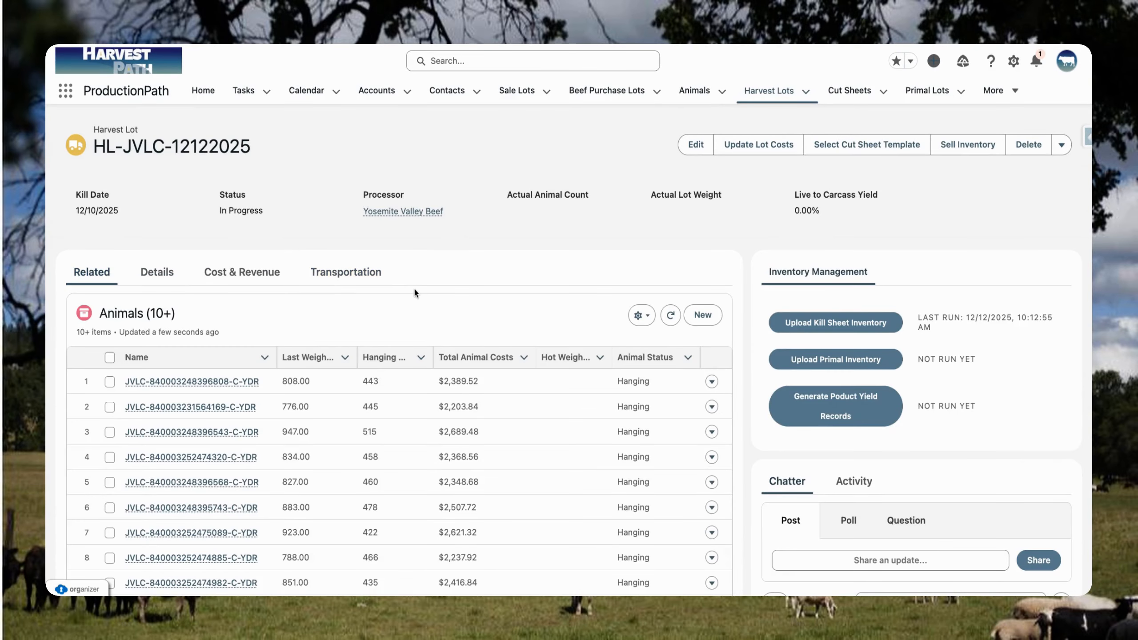
scroll(414, 292, "down", 3)
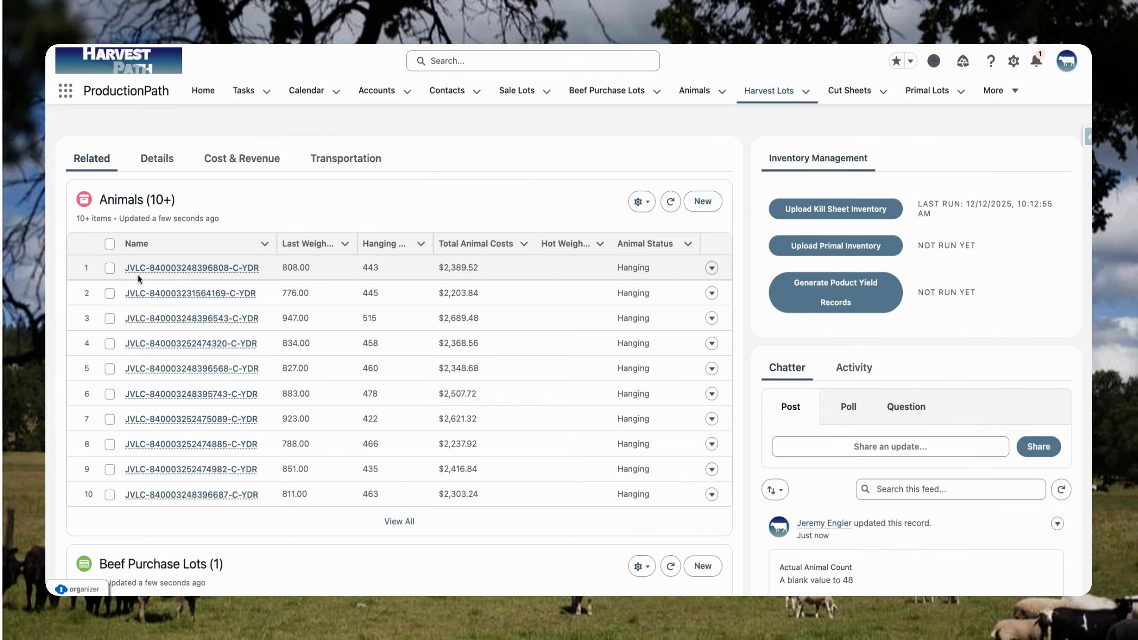
mouse_move(176, 272)
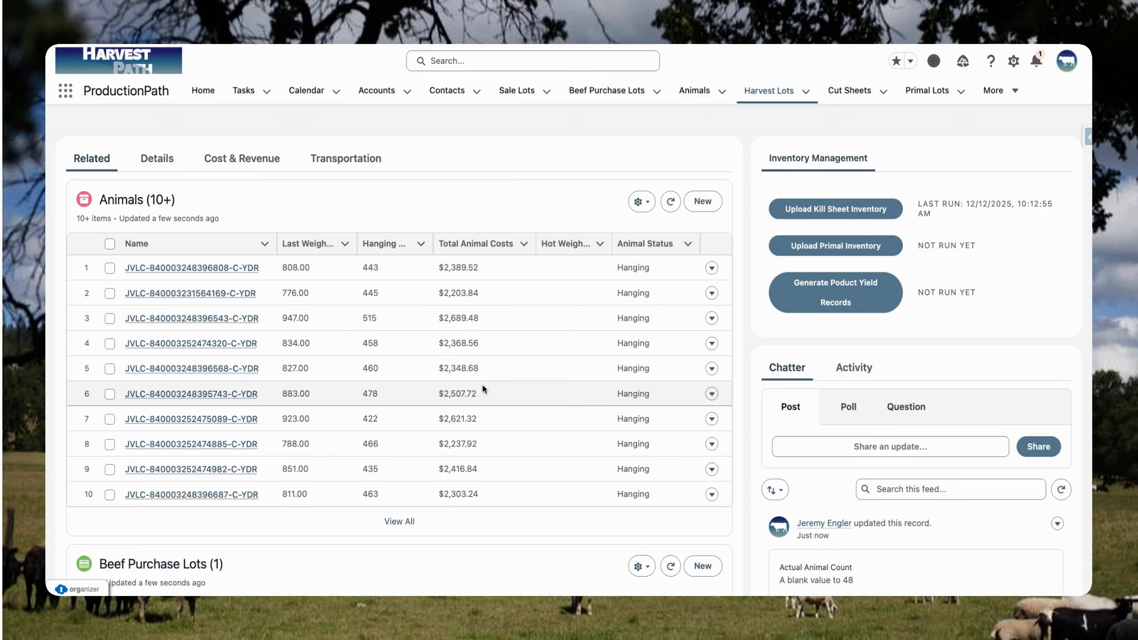
scroll(485, 396, "down", 5)
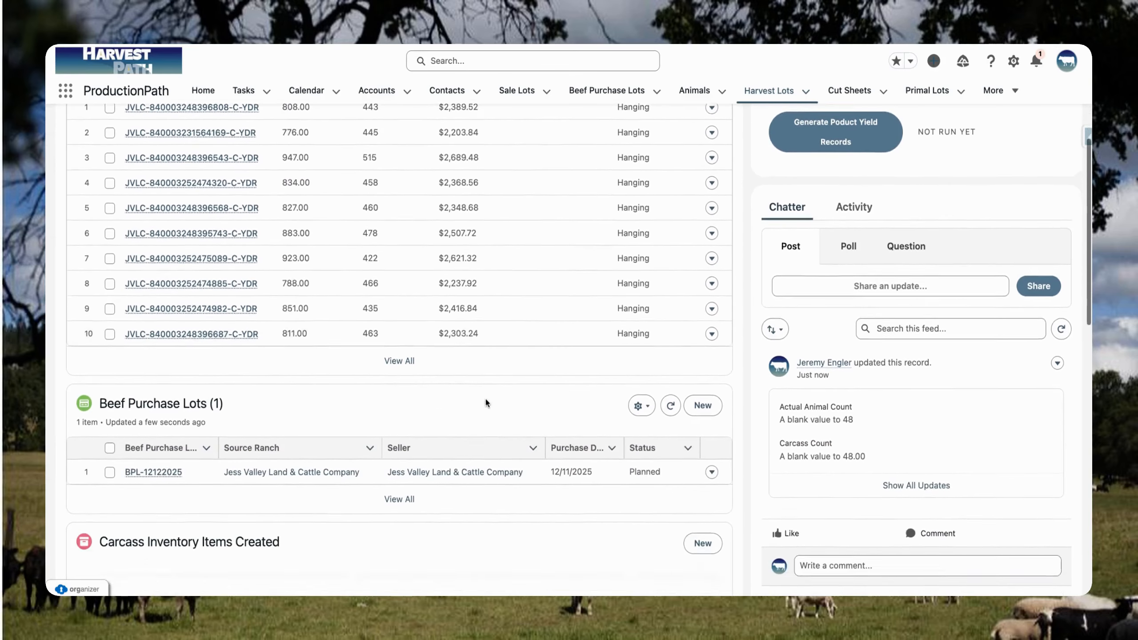
mouse_move(161, 437)
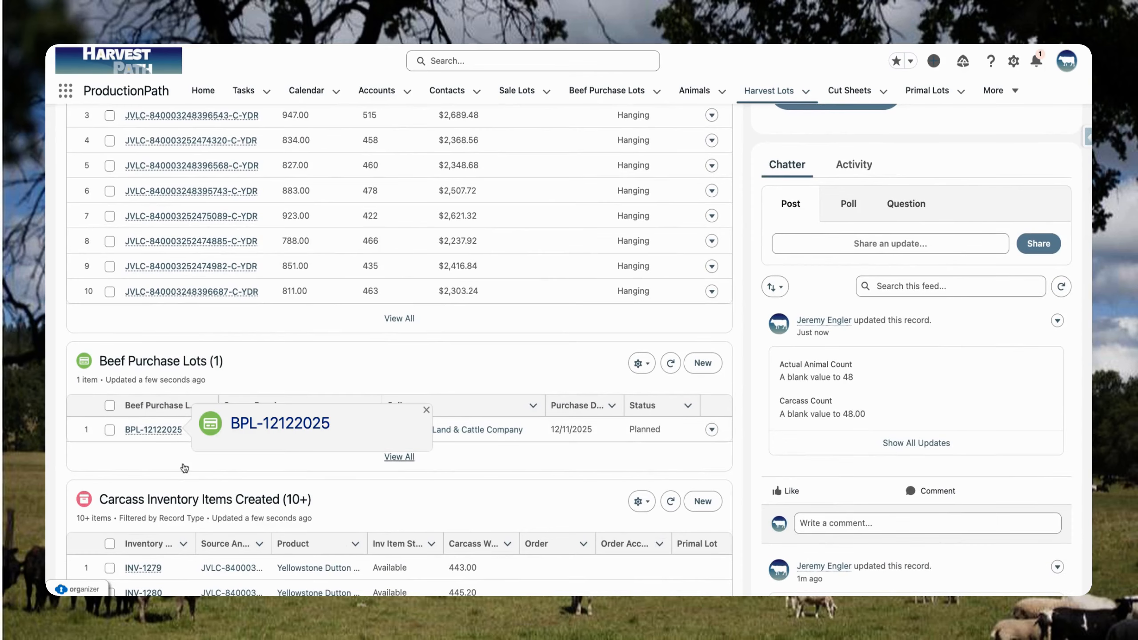
scroll(184, 466, "down", 5)
scroll(184, 462, "down", 2)
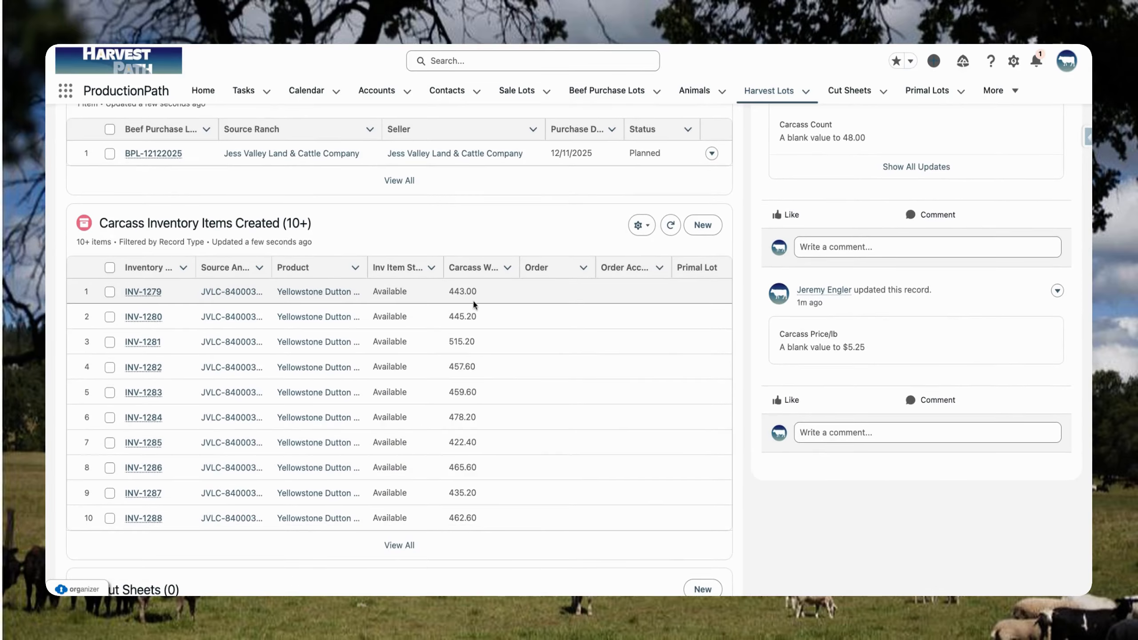
scroll(681, 374, "down", 5)
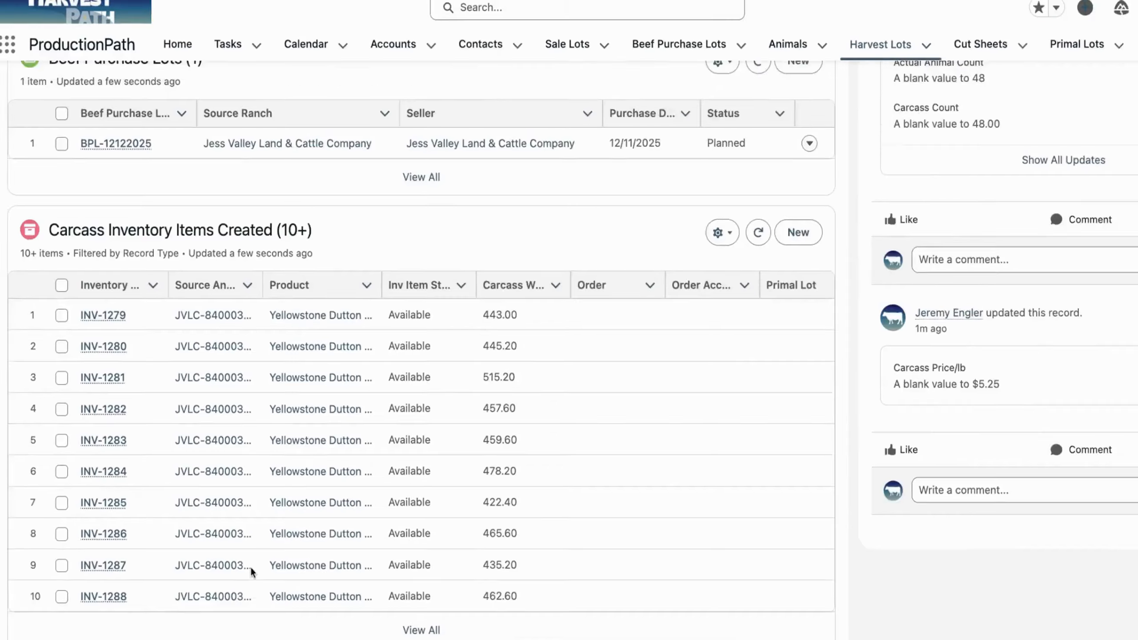
scroll(262, 517, "up", 5)
scroll(263, 518, "up", 3)
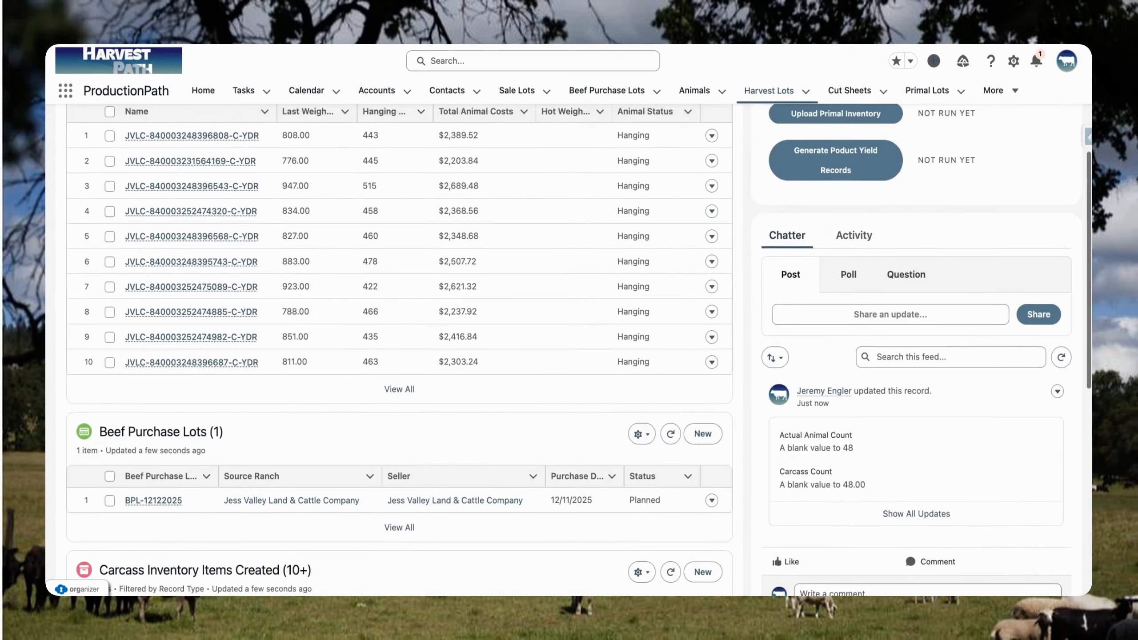
Open beef purchase lot BPL-12122025 and examine its cost and revenue figures and its related animals
left_click(161, 500)
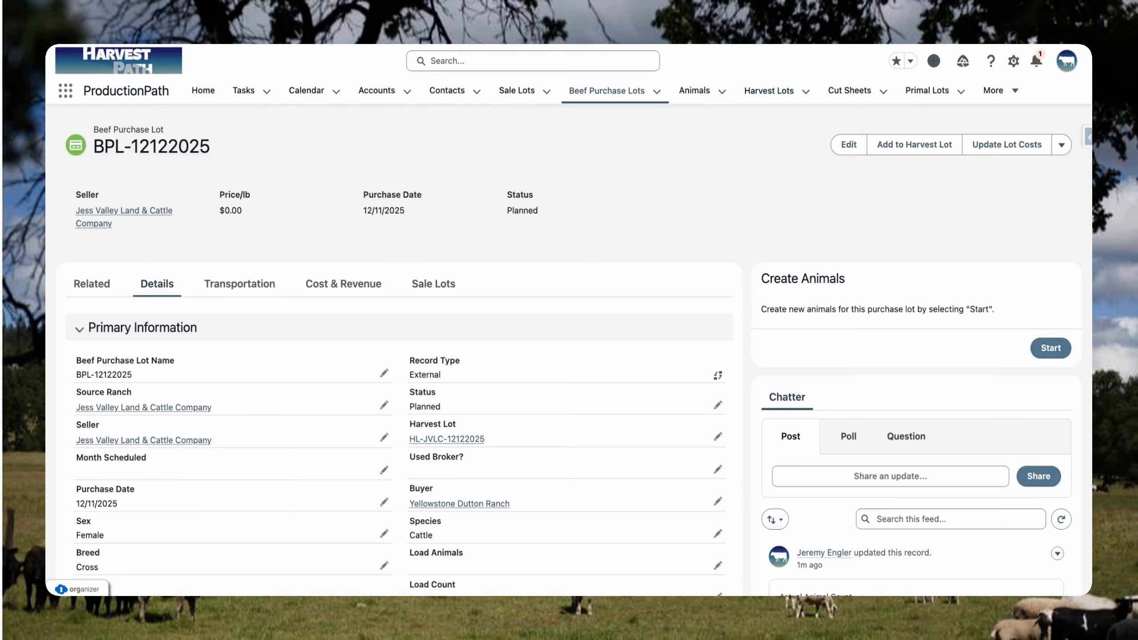
left_click(329, 286)
left_click(101, 285)
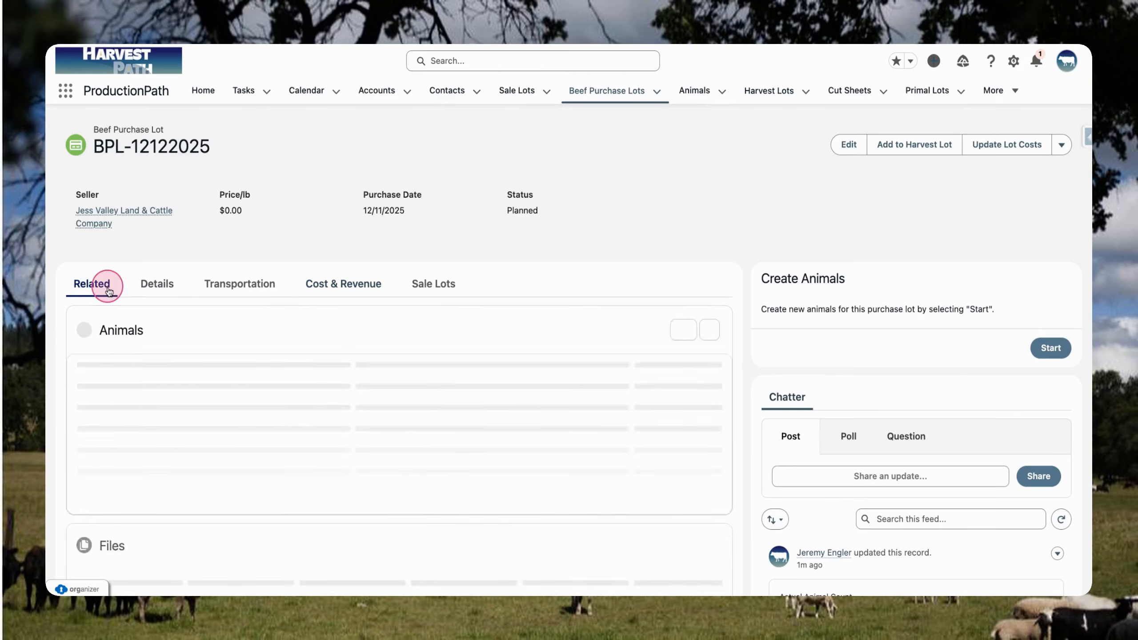
left_click(318, 282)
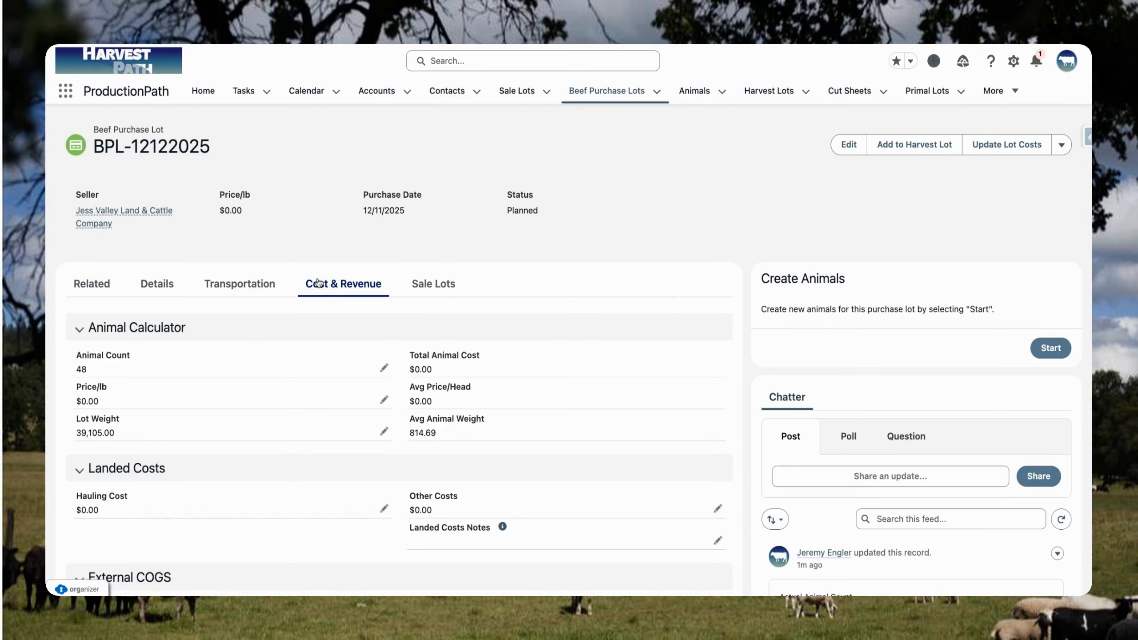
left_click(94, 283)
scroll(292, 388, "down", 5)
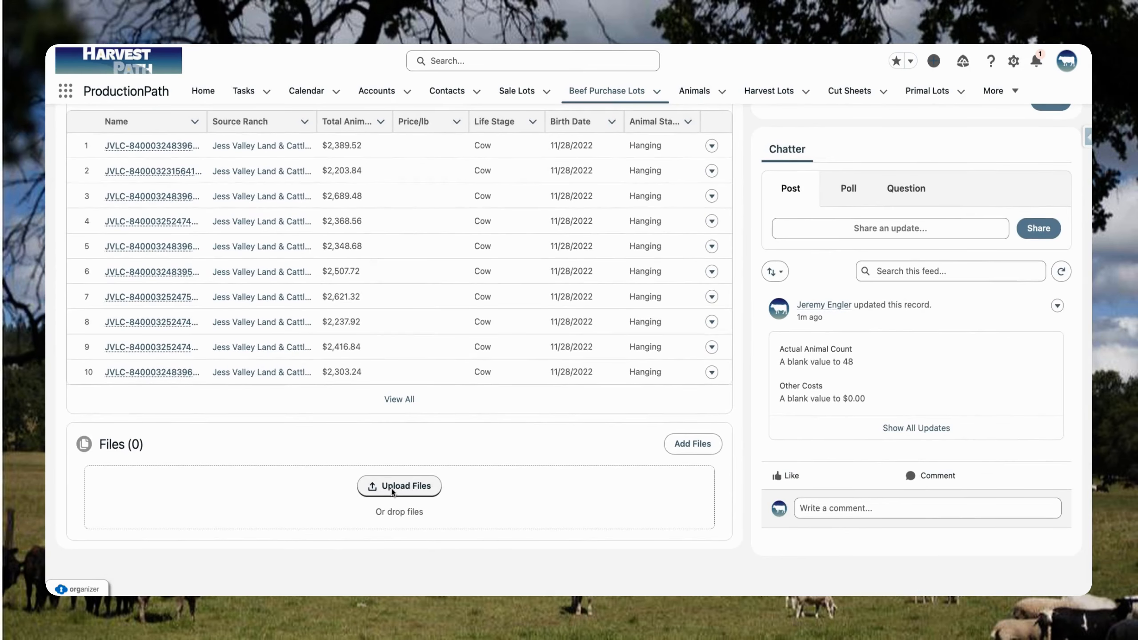
left_click(415, 491)
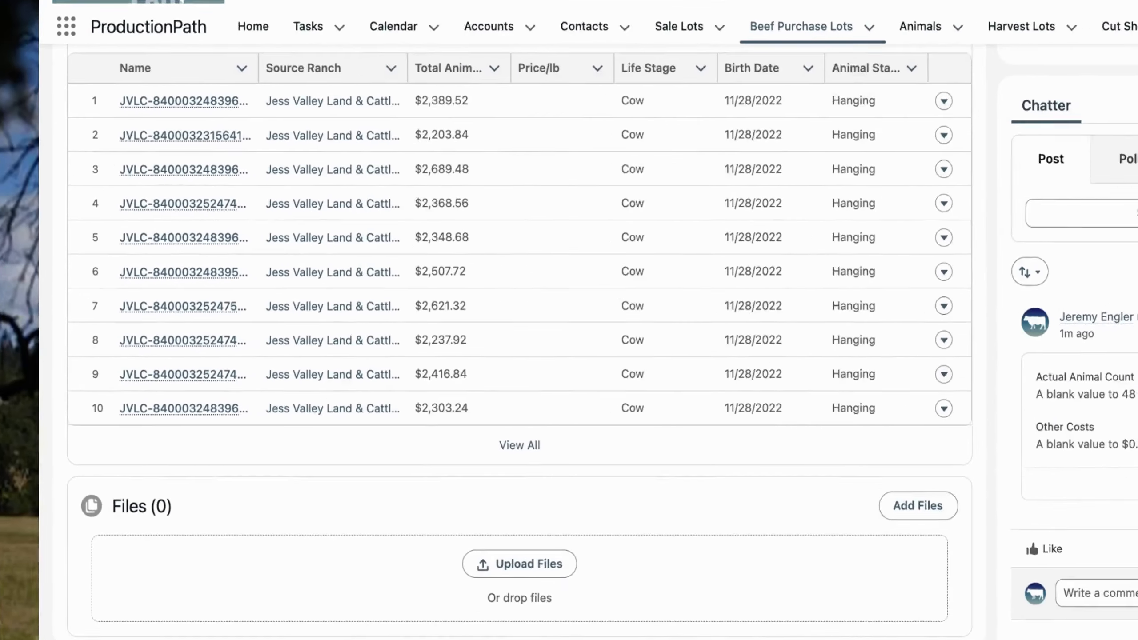
scroll(472, 495, "up", 3)
scroll(473, 495, "up", 5)
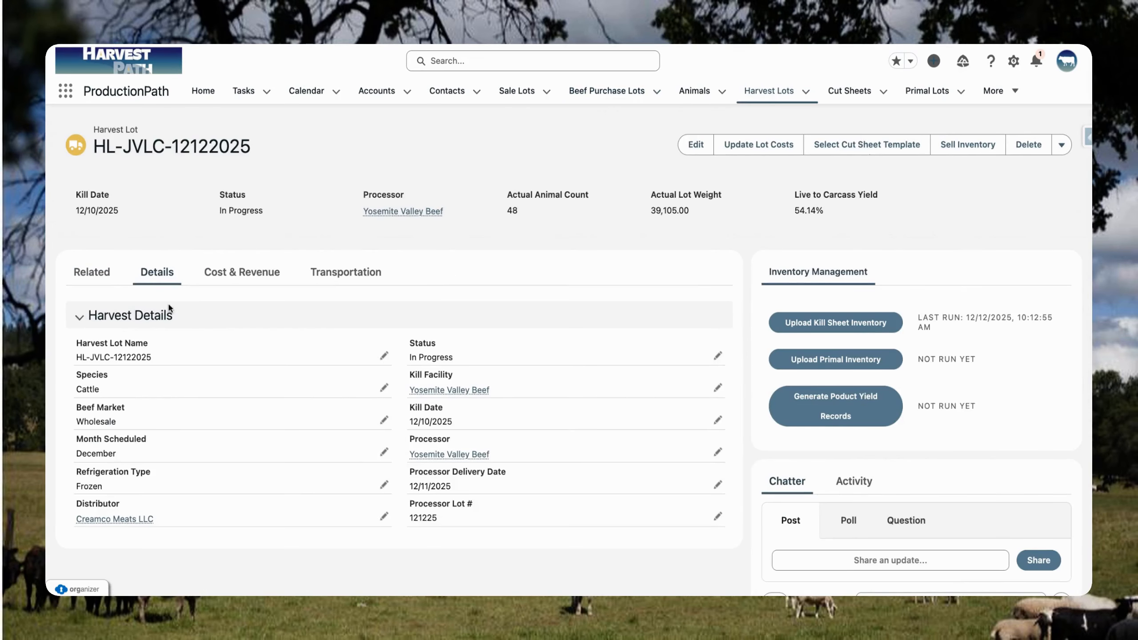
Return to harvest lot HL-JVLC-12122025 and check its related beef purchase lot and carcass inventory items again
left_click(105, 275)
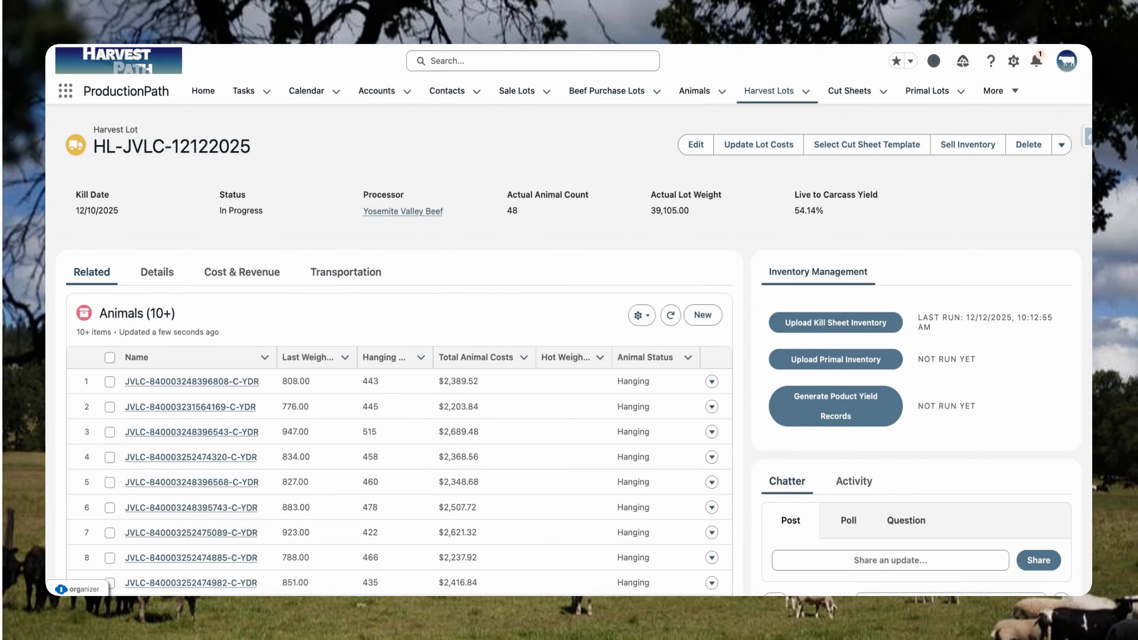
scroll(194, 216, "down", 10)
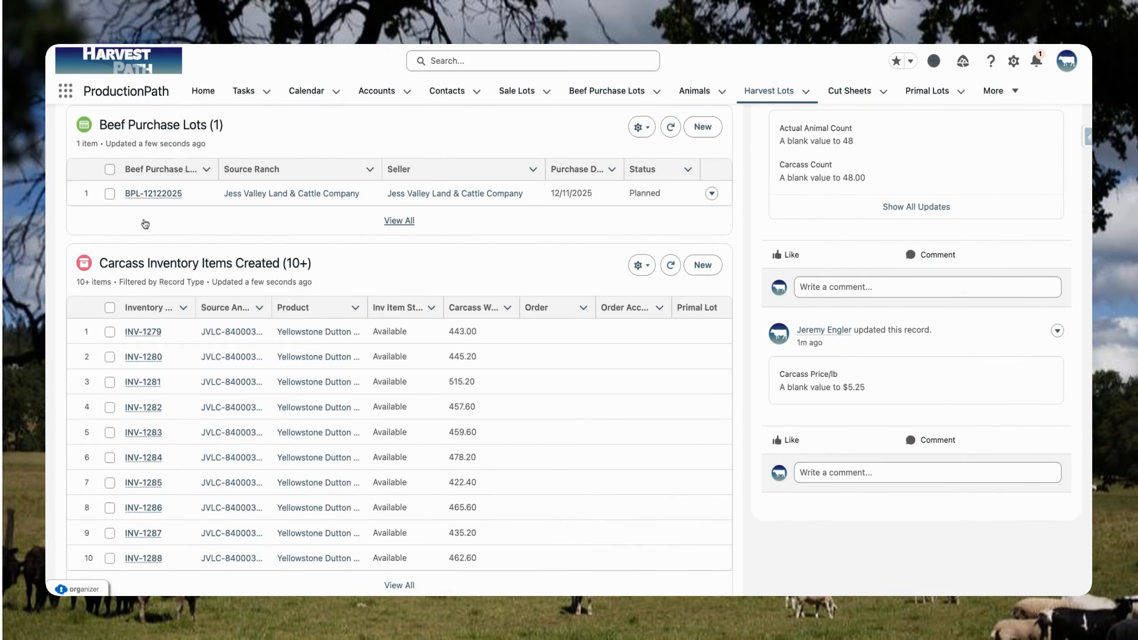
scroll(176, 224, "up", 10)
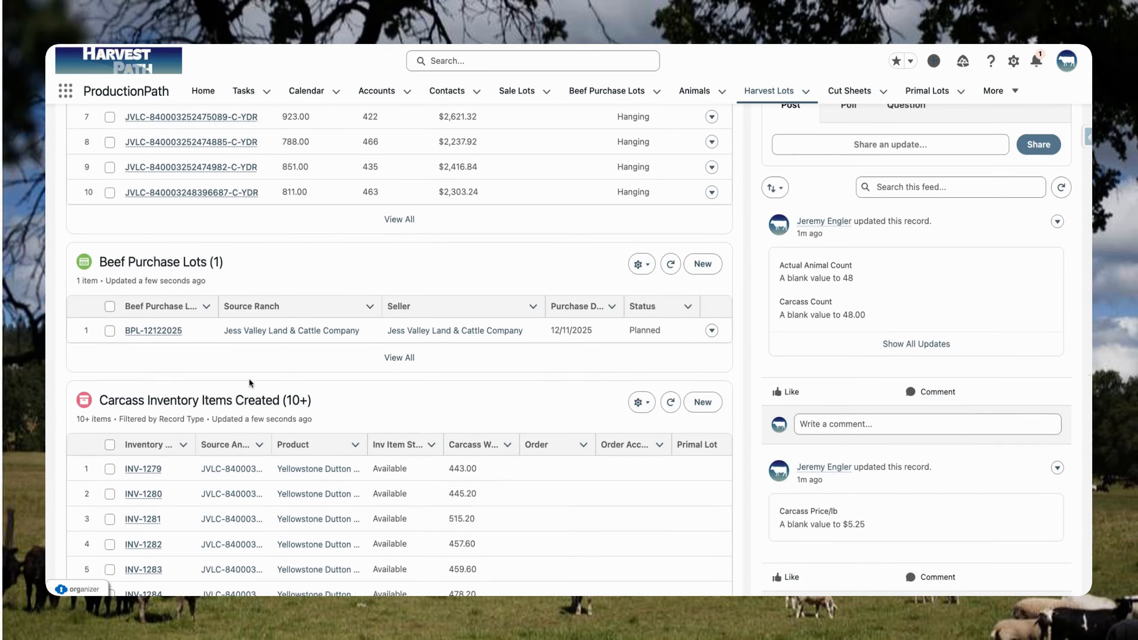
Examine the harvest lot's cost and revenue information, from animal and carcass costs down to COGS and revenue
left_click(241, 274)
scroll(407, 267, "down", 3)
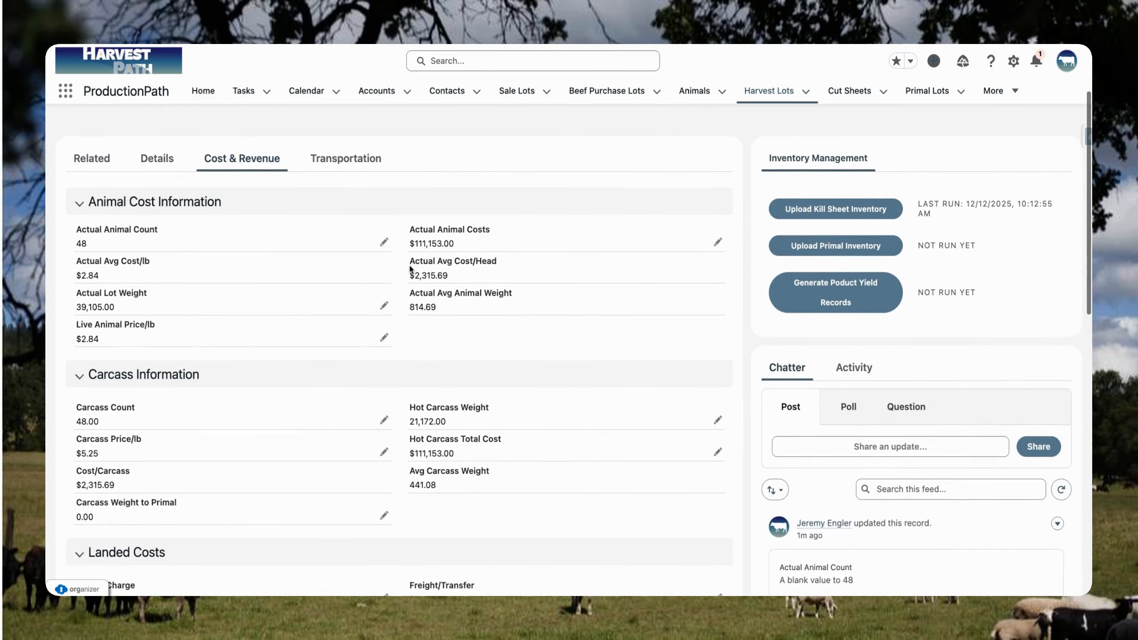
scroll(411, 255, "down", 1)
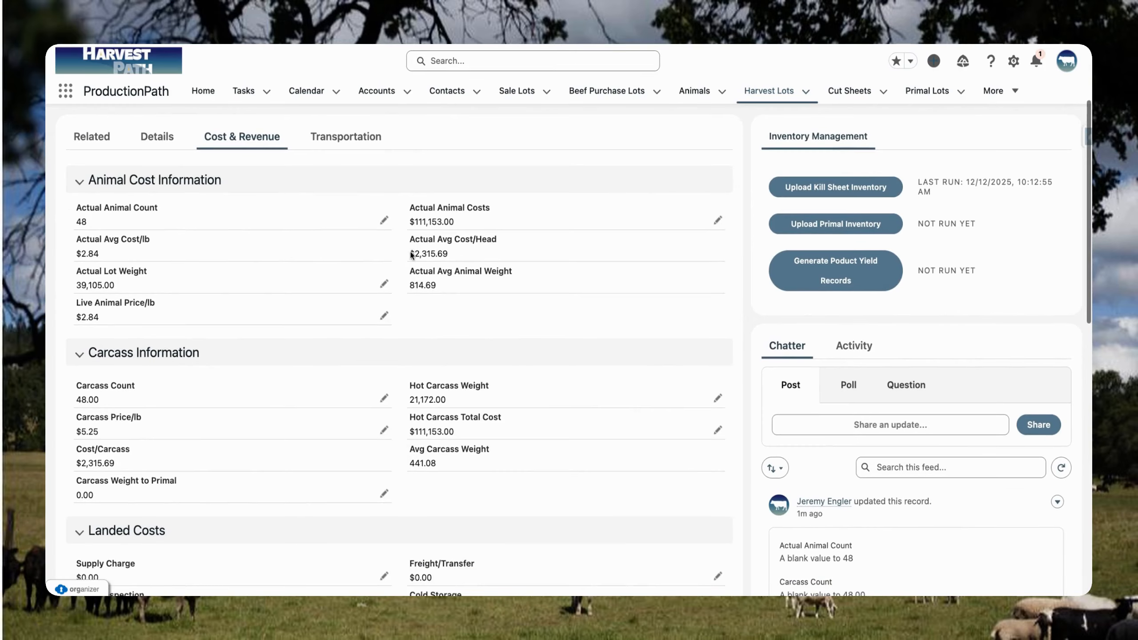
scroll(130, 275, "down", 10)
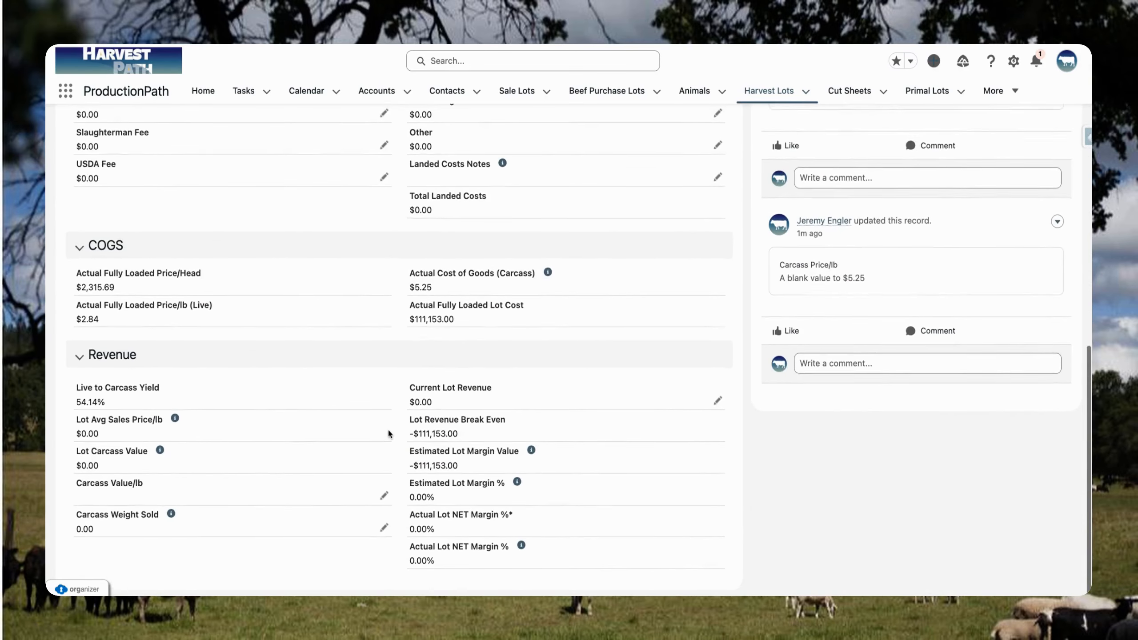
scroll(390, 430, "up", 15)
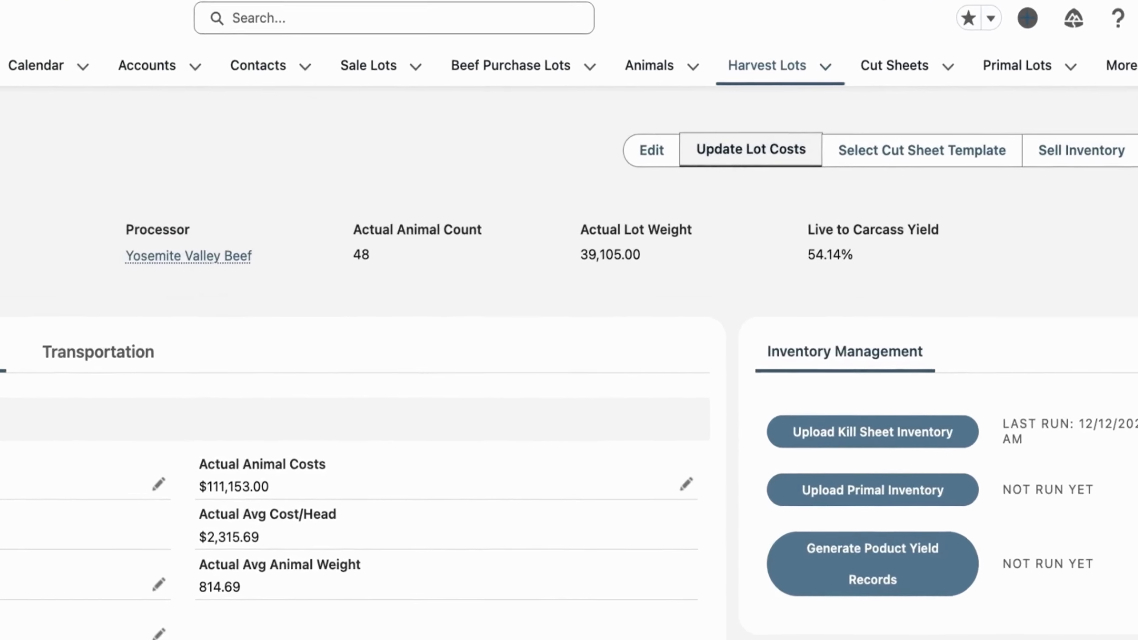
Run Update Lot Costs on the harvest lot with the landed cost fees left at zero, and finish the update
left_click(753, 155)
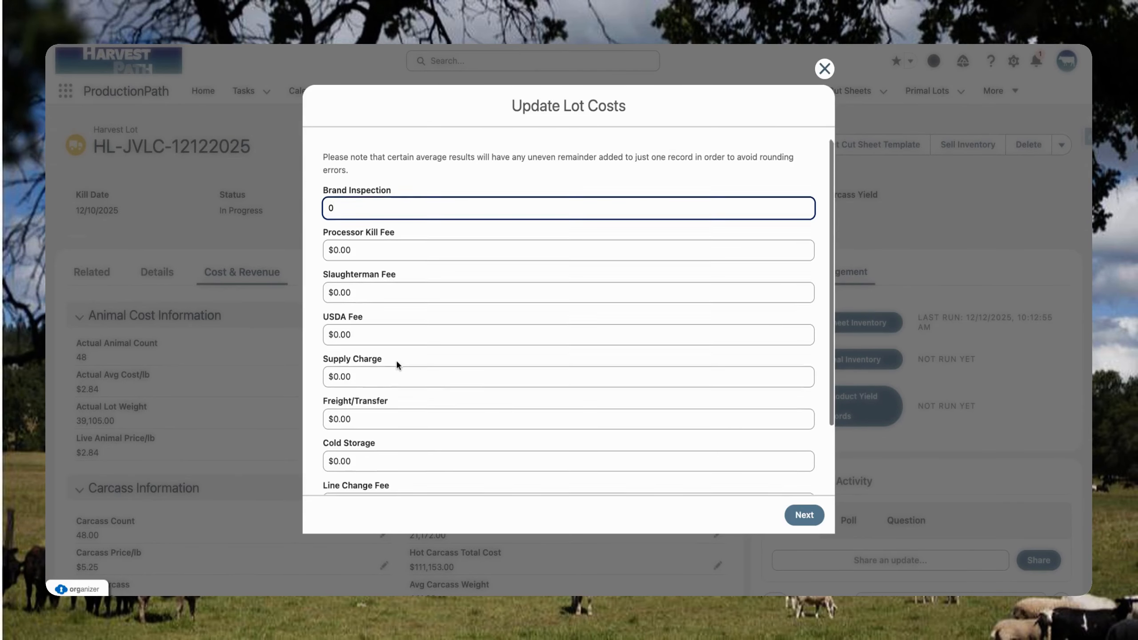
scroll(396, 358, "down", 3)
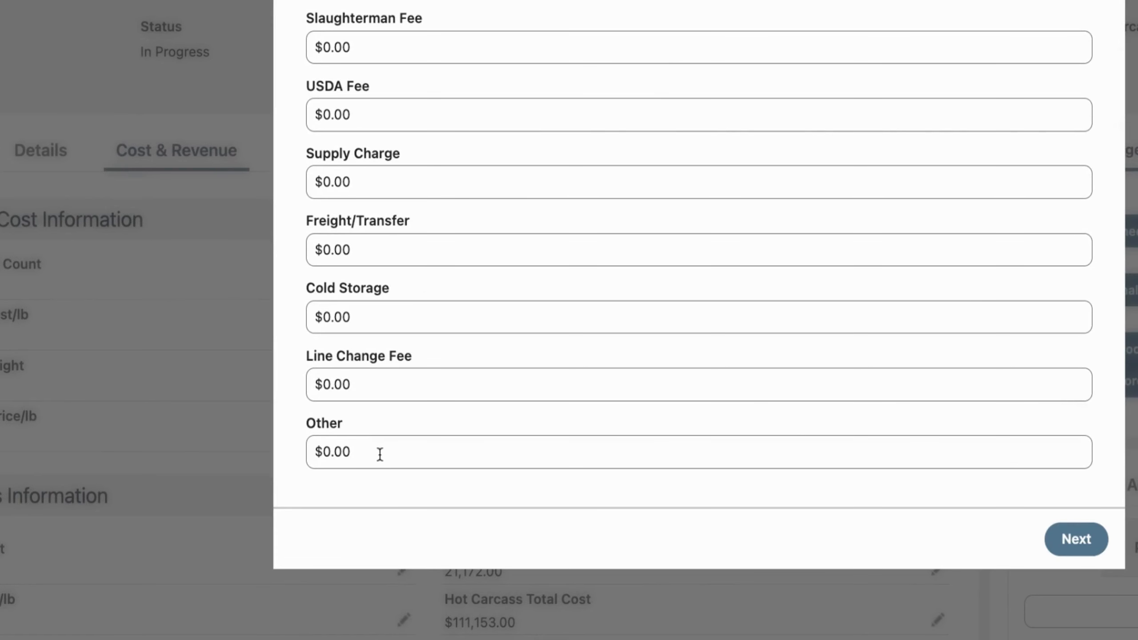
left_click(380, 454)
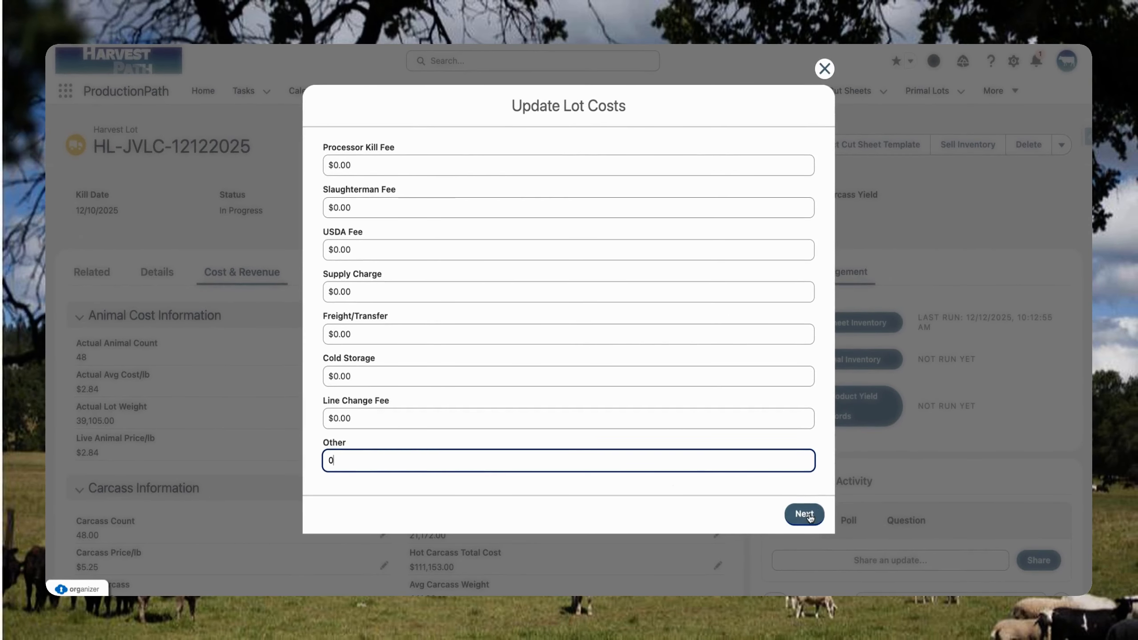
left_click(808, 516)
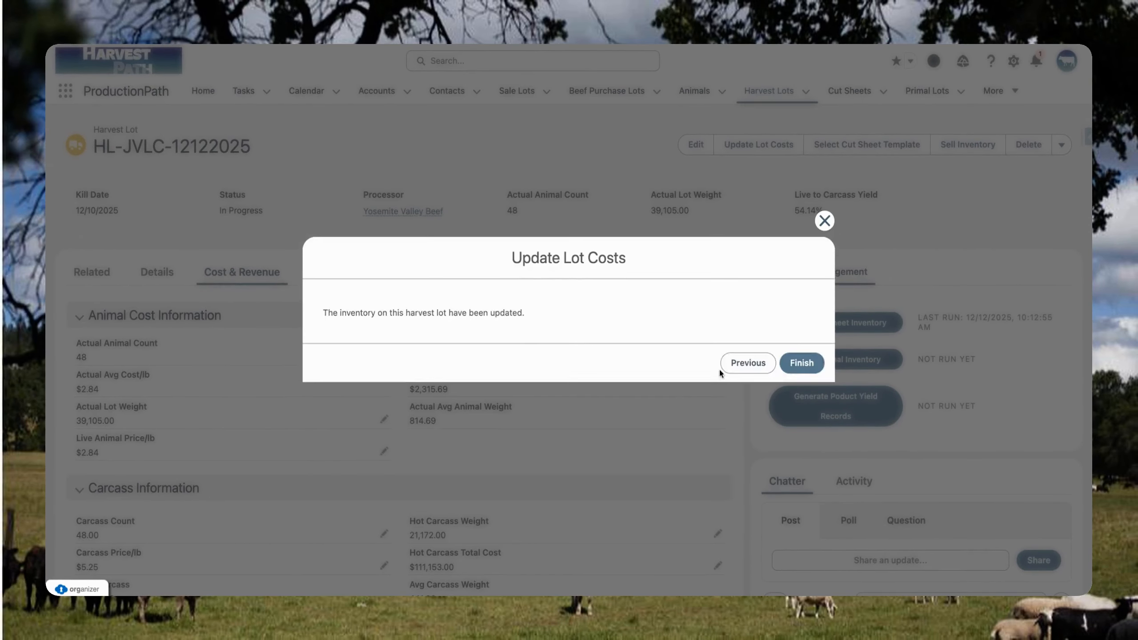
left_click(794, 363)
Review the harvest lot's landed costs, cost of goods and revenue sections after the cost update
scroll(448, 350, "down", 10)
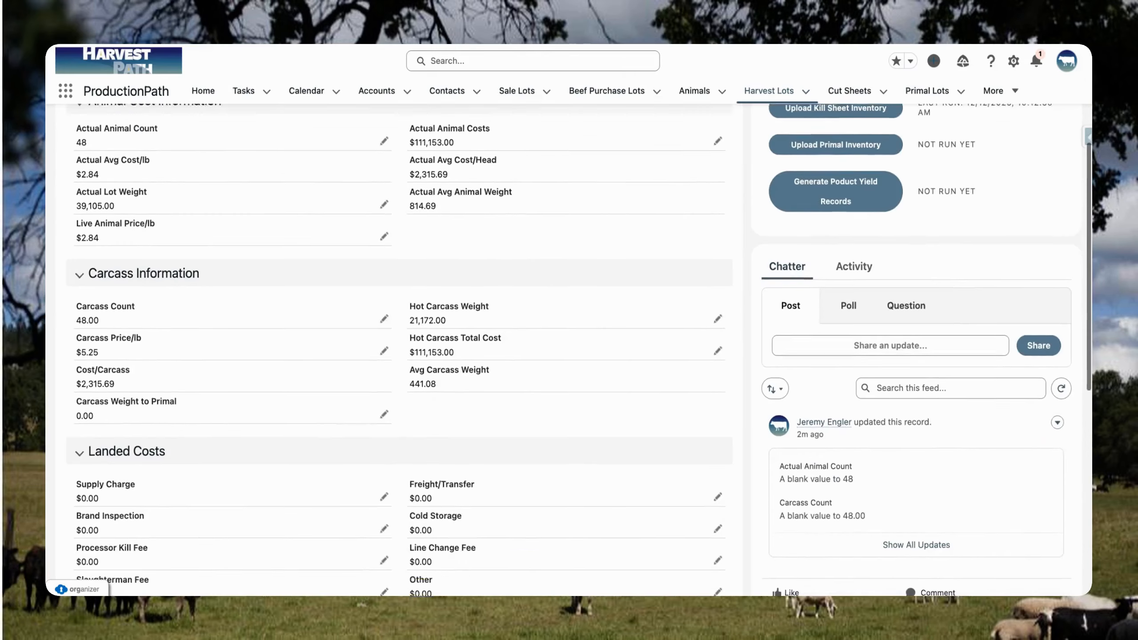
mouse_move(503, 352)
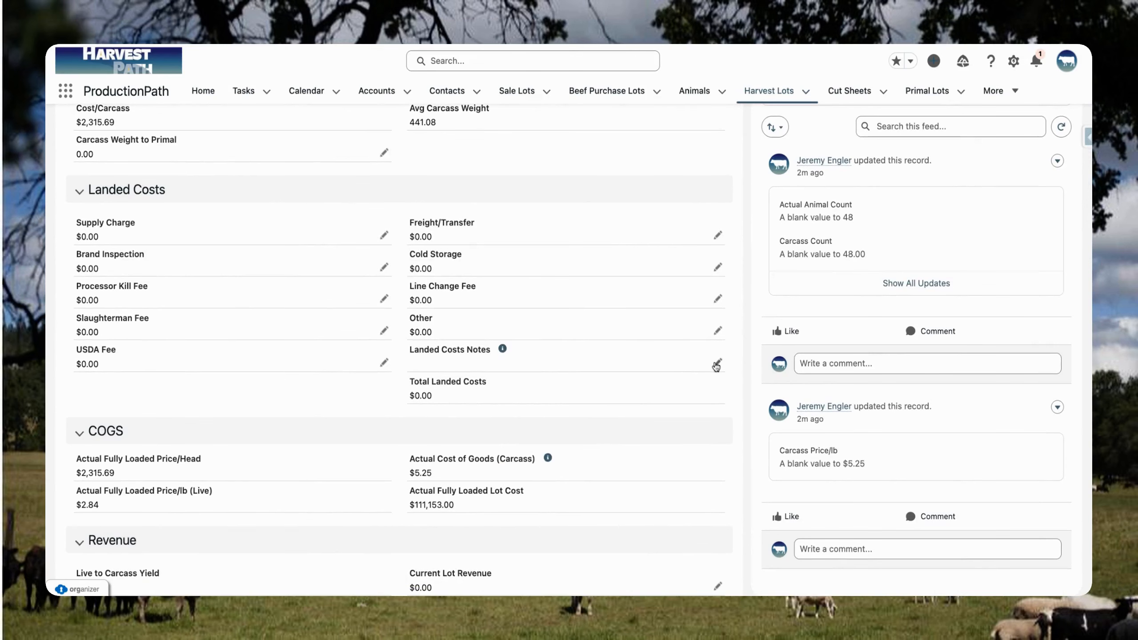
scroll(595, 386, "down", 5)
scroll(595, 386, "up", 15)
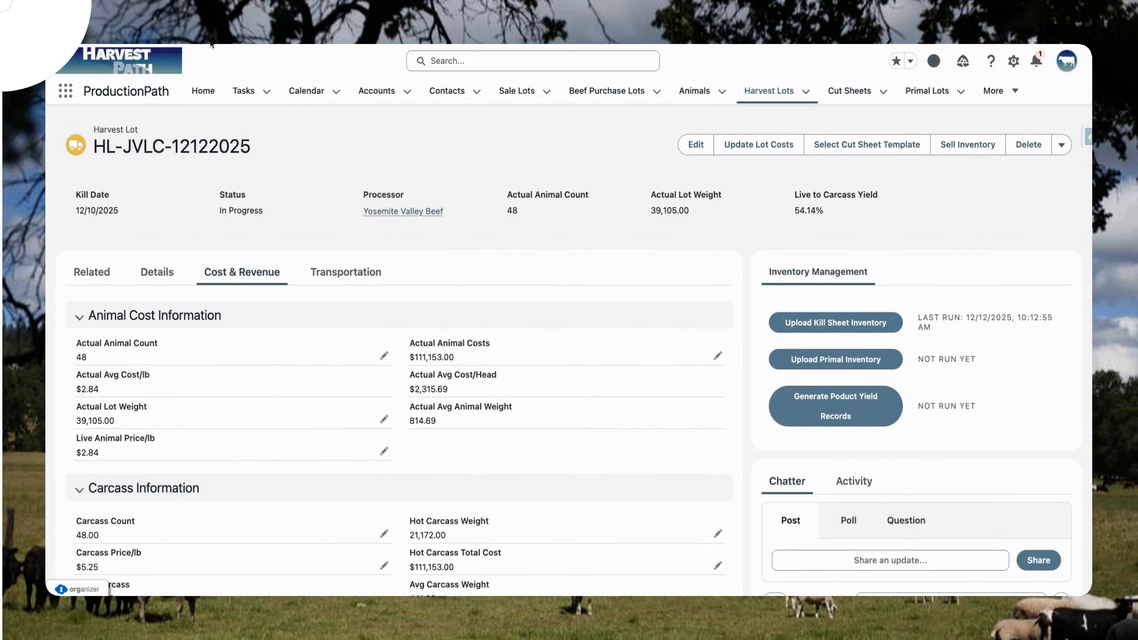